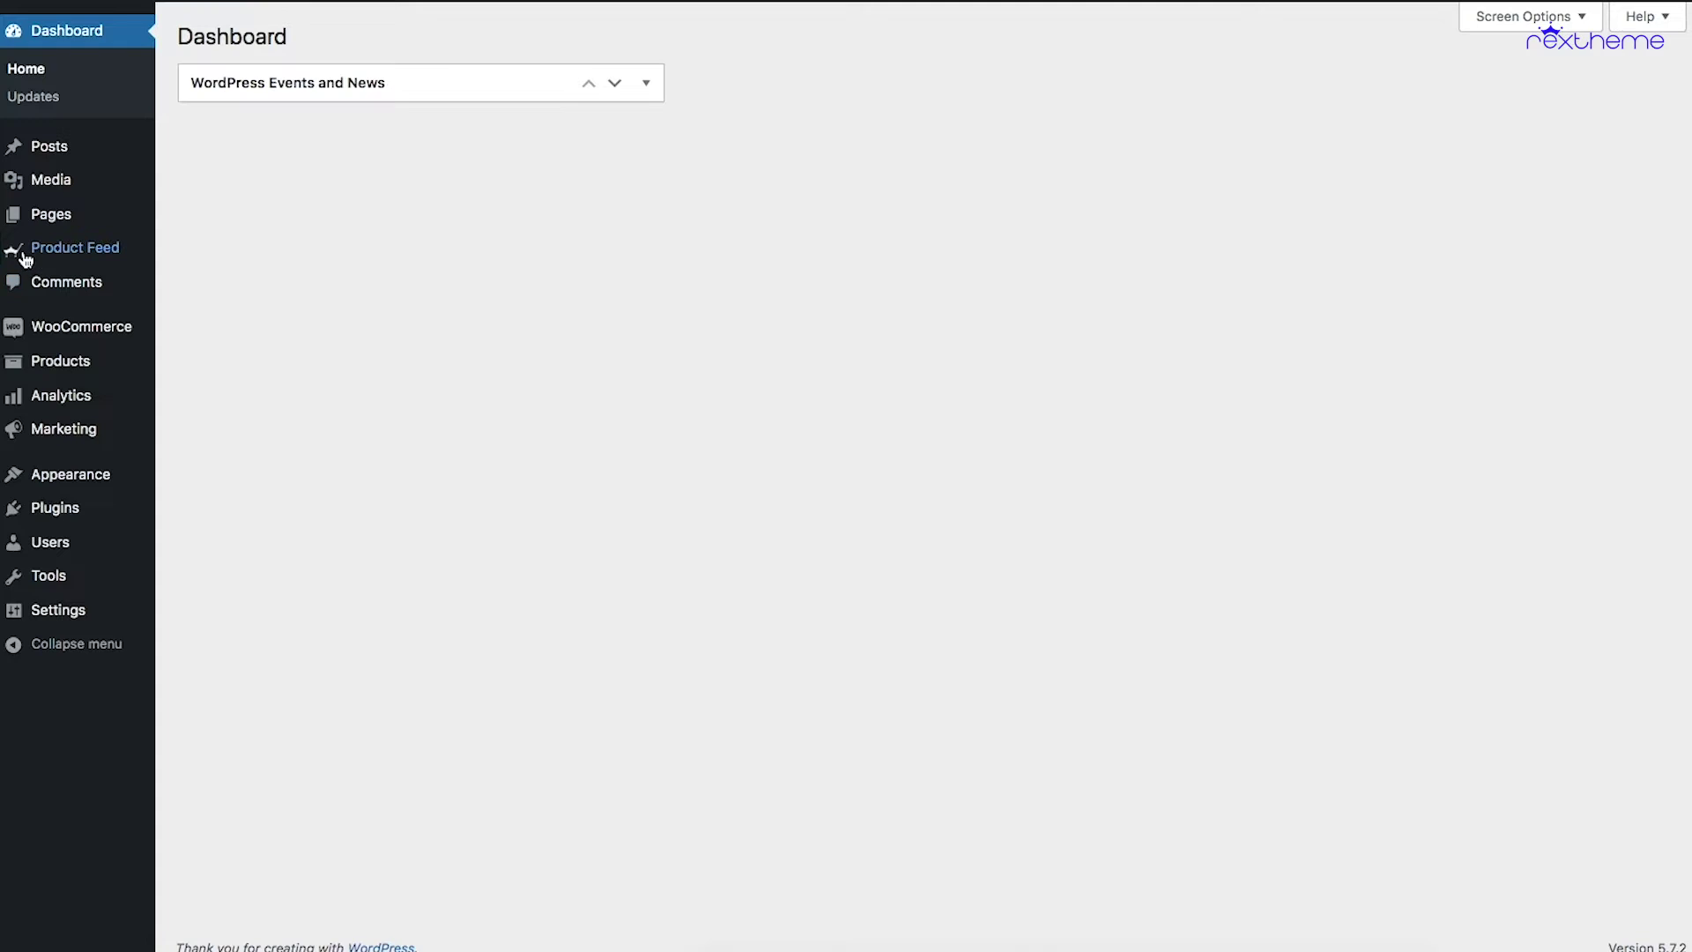
View All Product Feeds, showing the 42-product PFM Google feed, then go to Category Mapping
{"action": "mouse_move", "coordinate": [62, 254]}
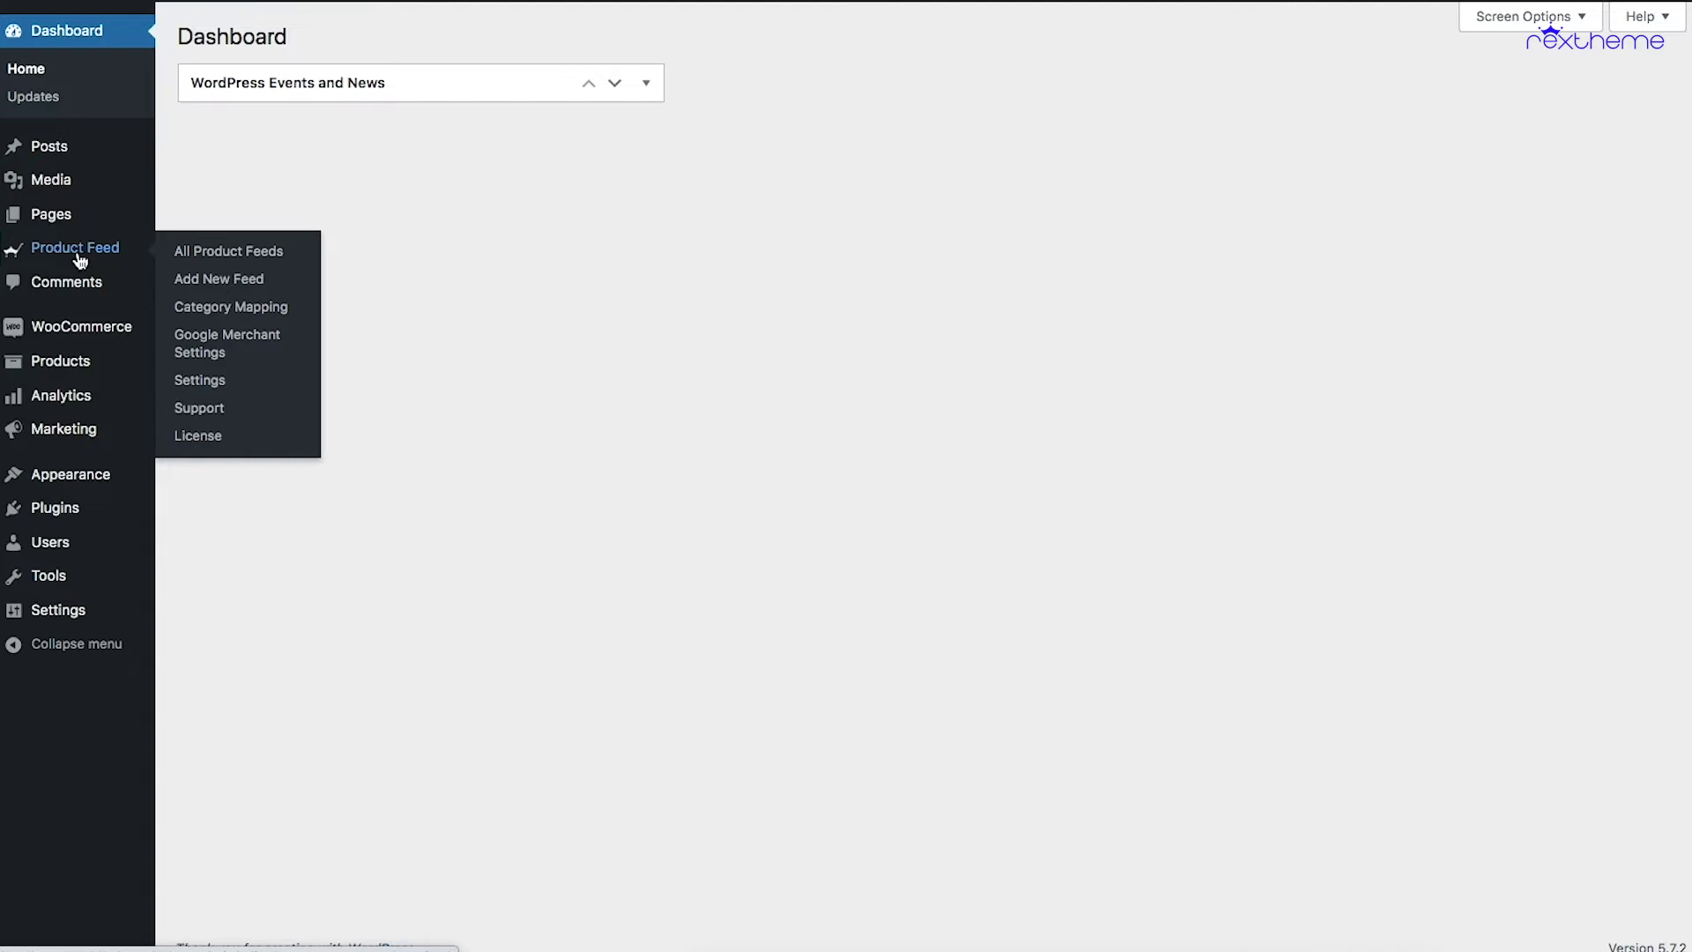
{"action": "left_click", "coordinate": [77, 250]}
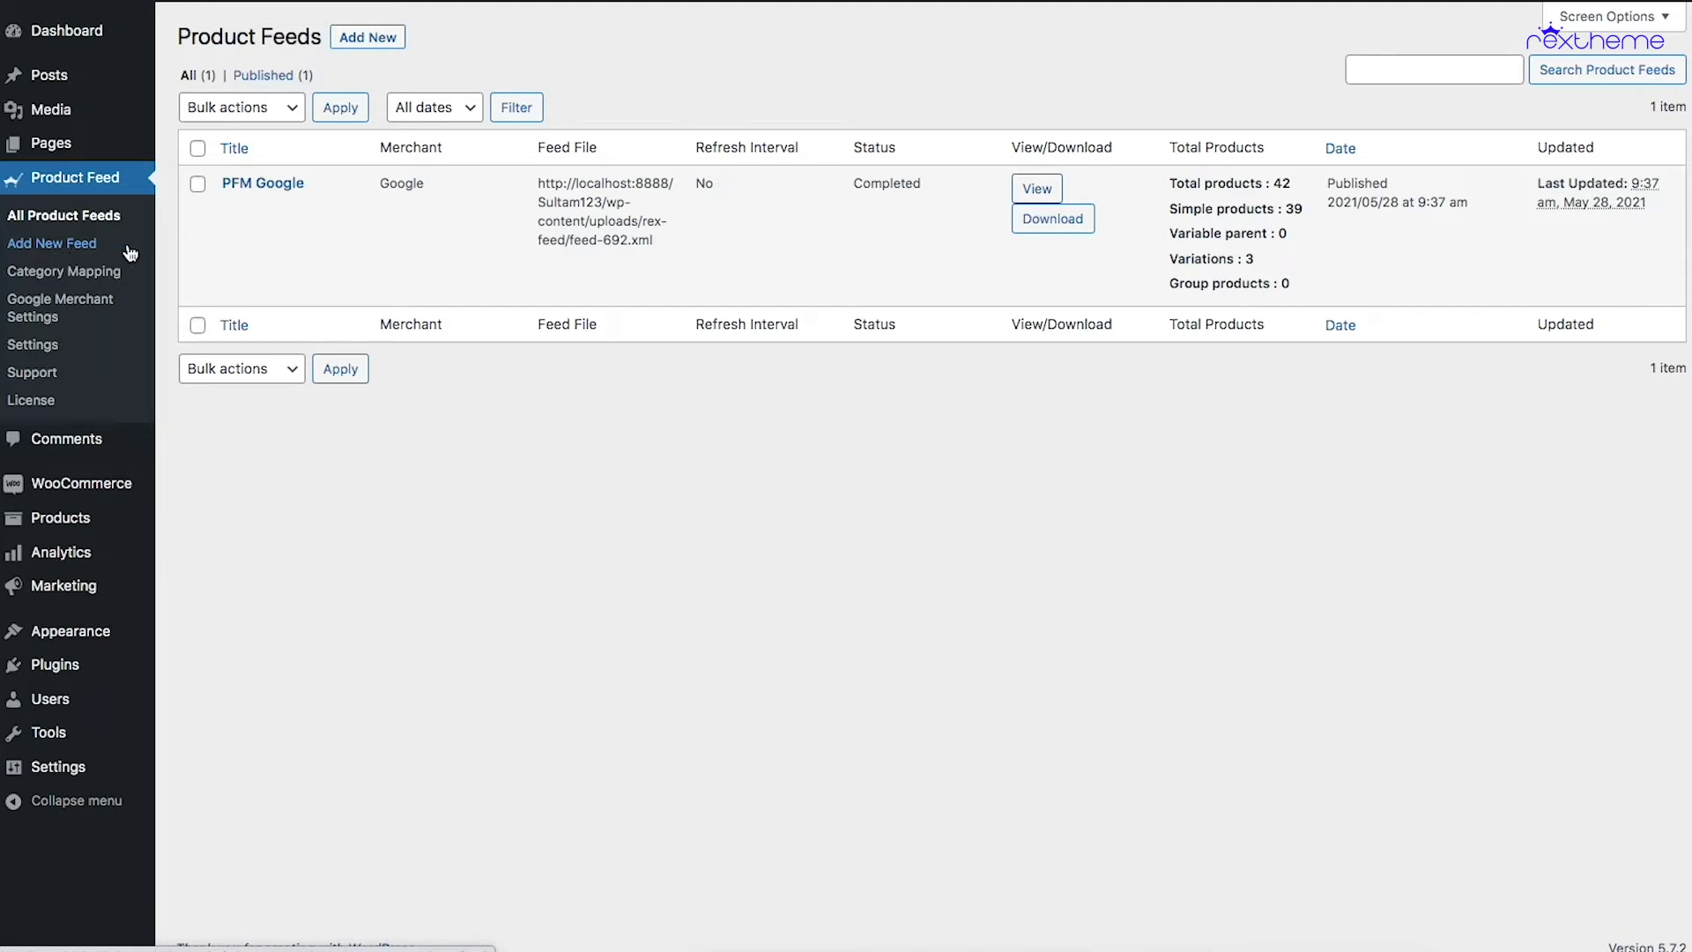
{"action": "left_click", "coordinate": [79, 273]}
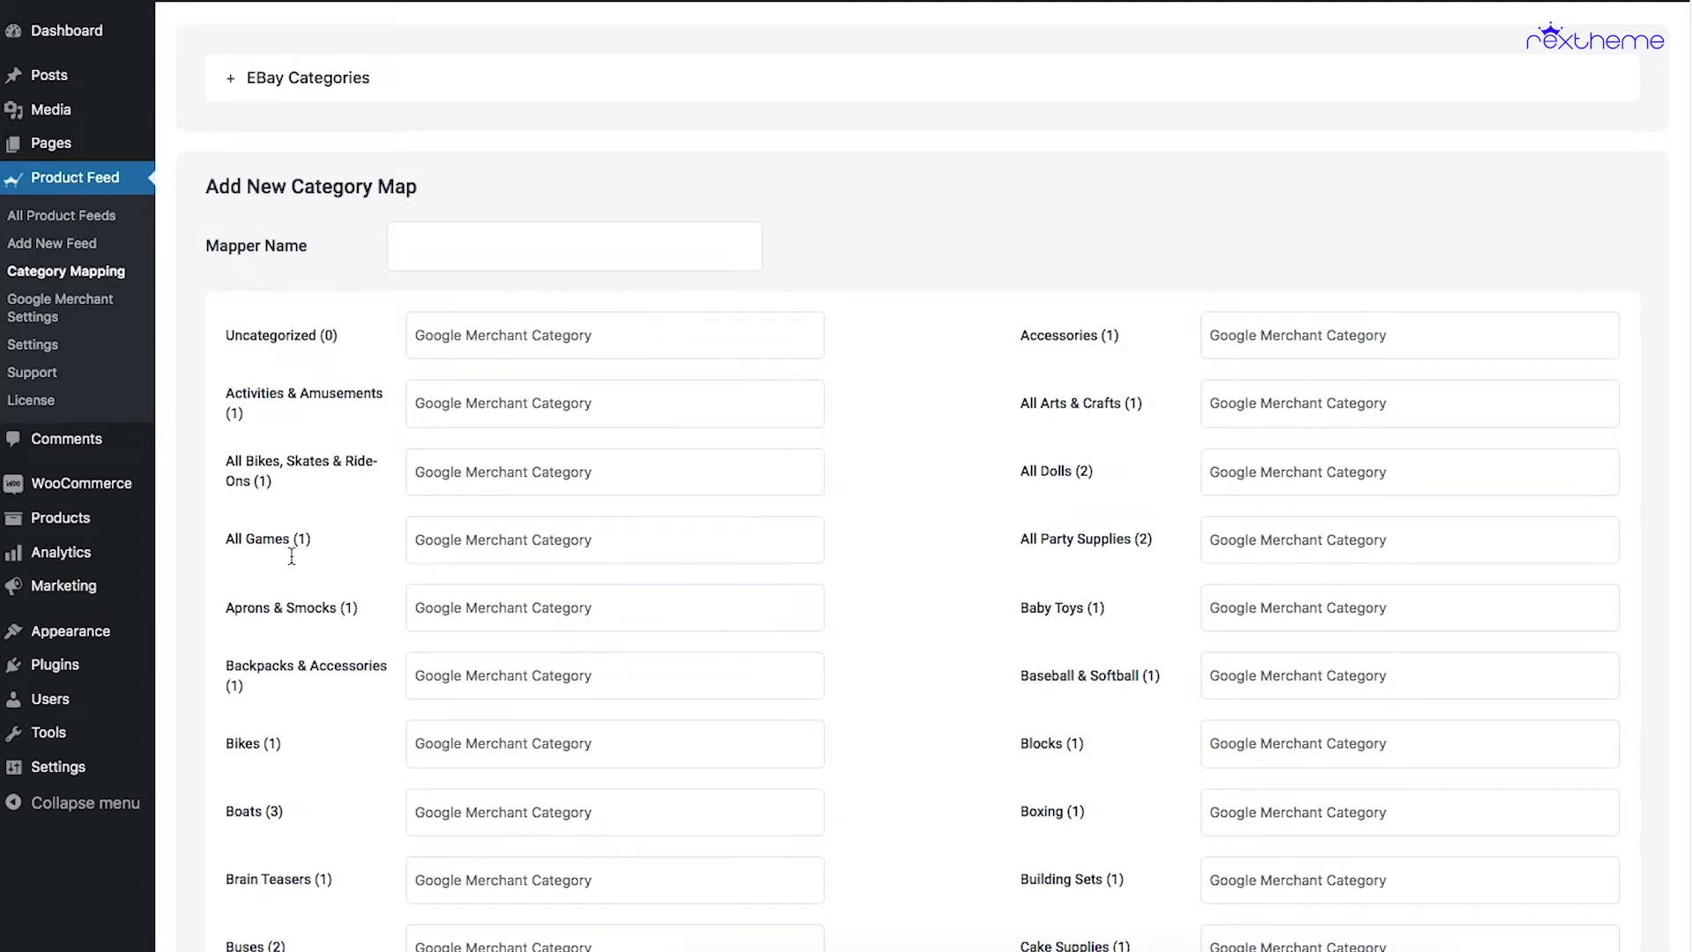
Map the All Games store category to the Gaming merchant category
{"action": "scroll", "coordinate": [308, 529], "scroll_direction": "down", "scroll_amount": 5}
{"action": "scroll", "coordinate": [296, 509], "scroll_direction": "up", "scroll_amount": 5}
{"action": "left_click", "coordinate": [492, 336]}
{"action": "left_click", "coordinate": [491, 540]}
{"action": "type", "text": "Gaming"}
{"action": "left_click", "coordinate": [879, 532]}
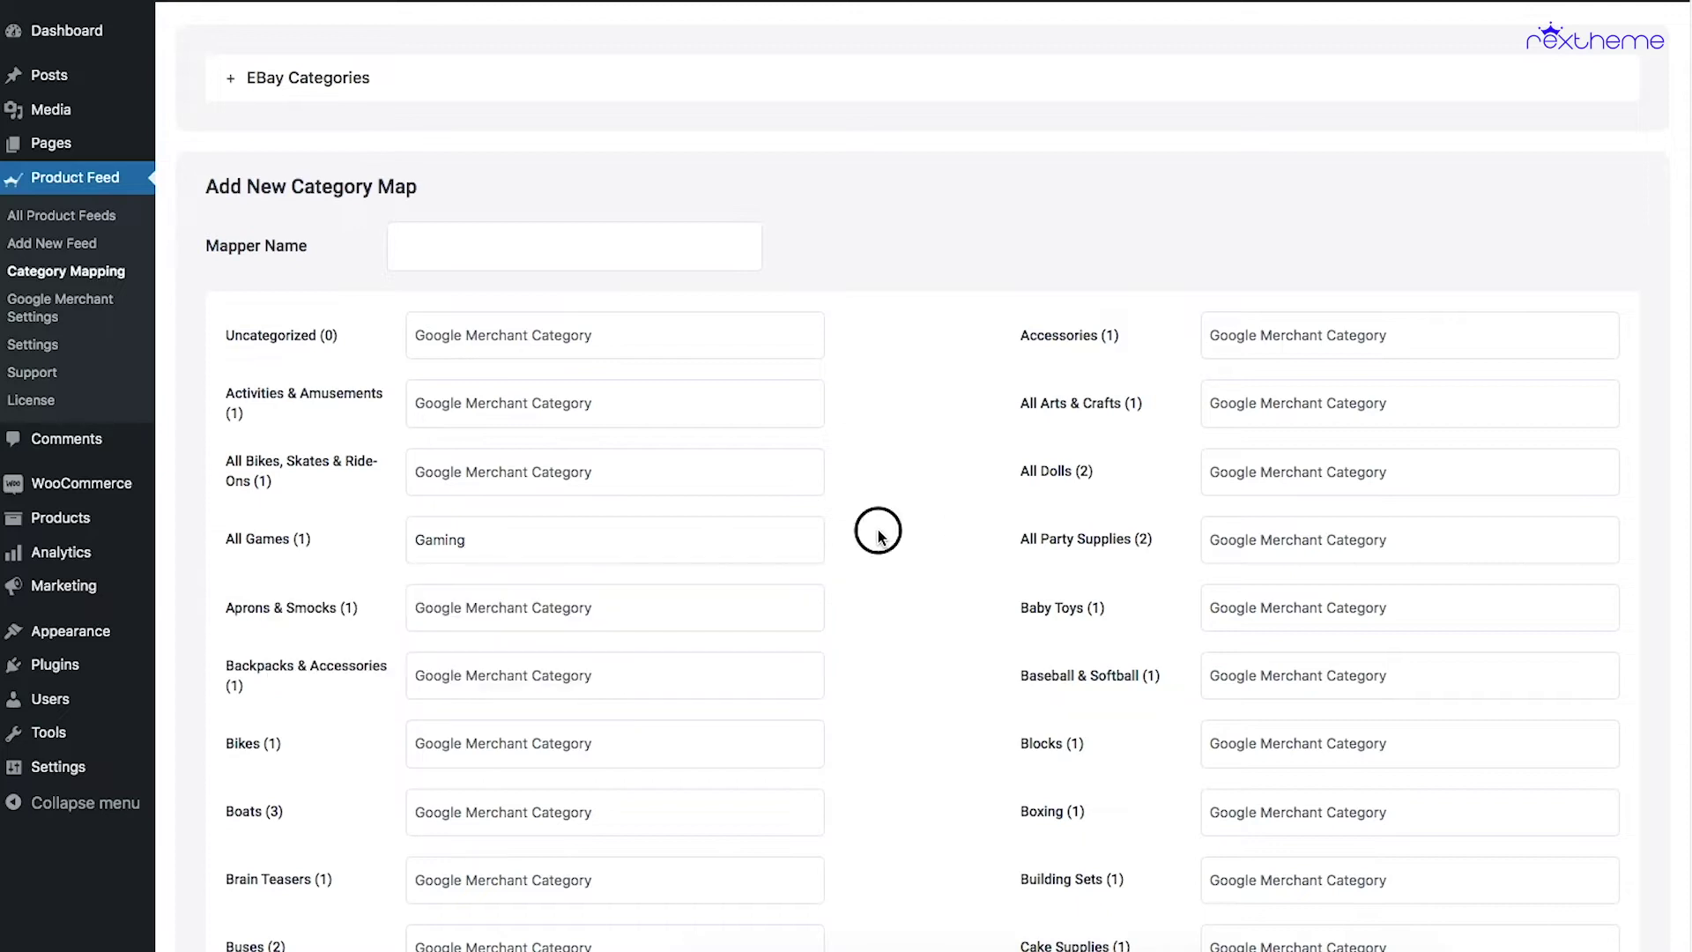
{"action": "left_click", "coordinate": [442, 253]}
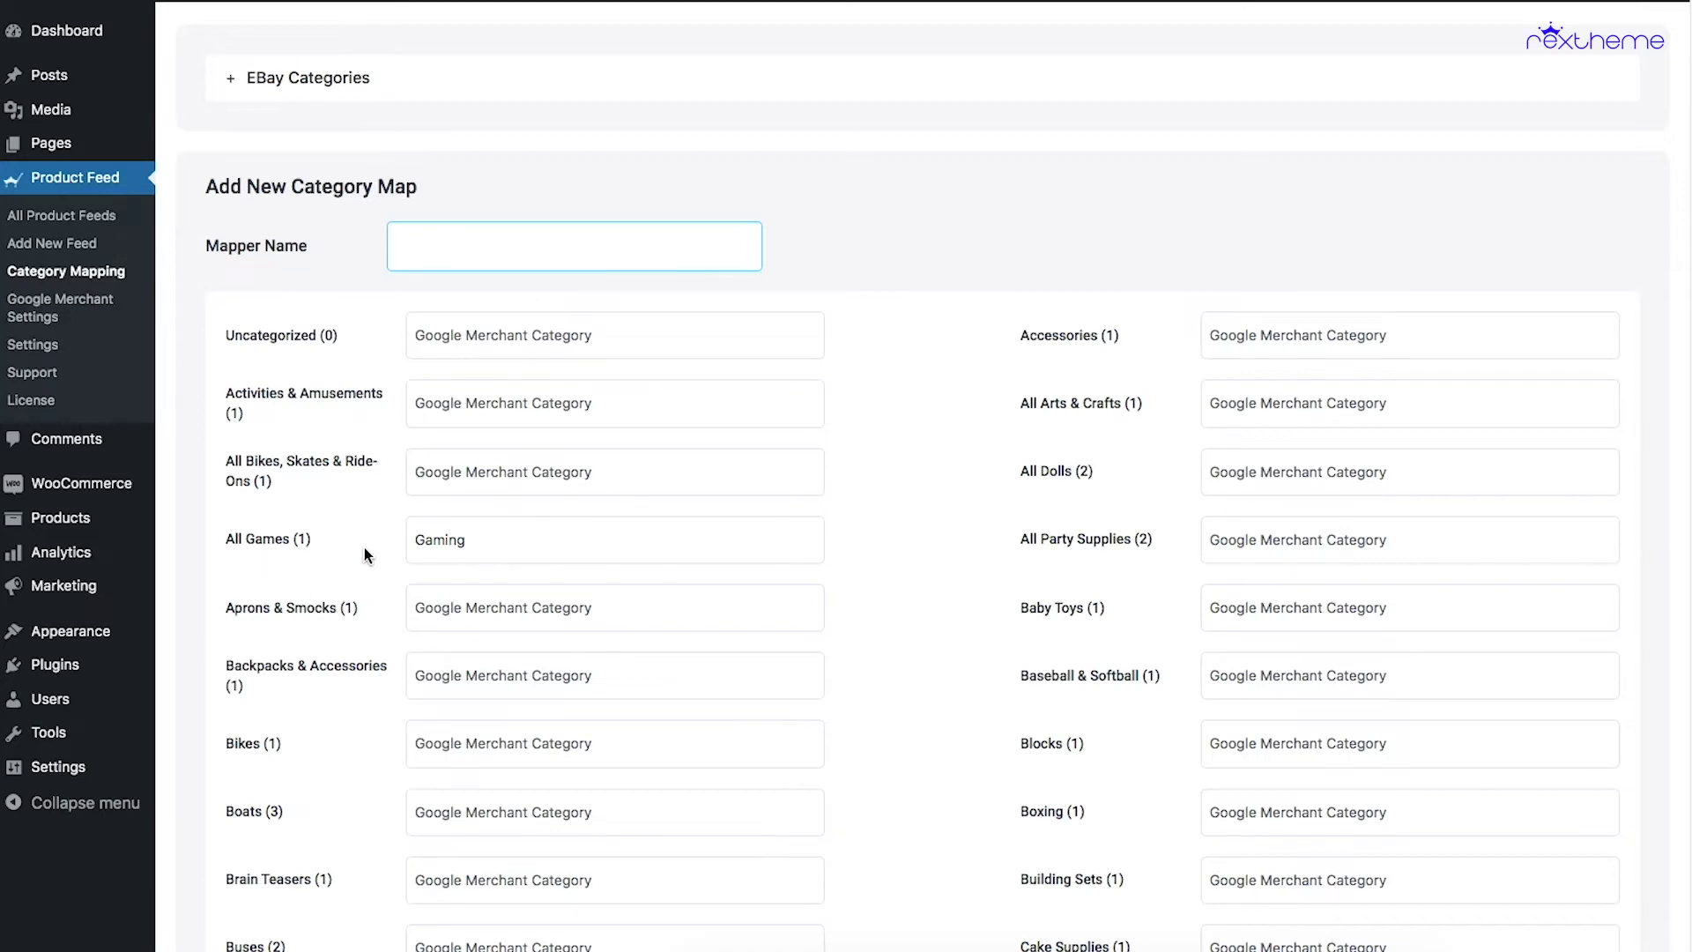
{"action": "left_click", "coordinate": [867, 433]}
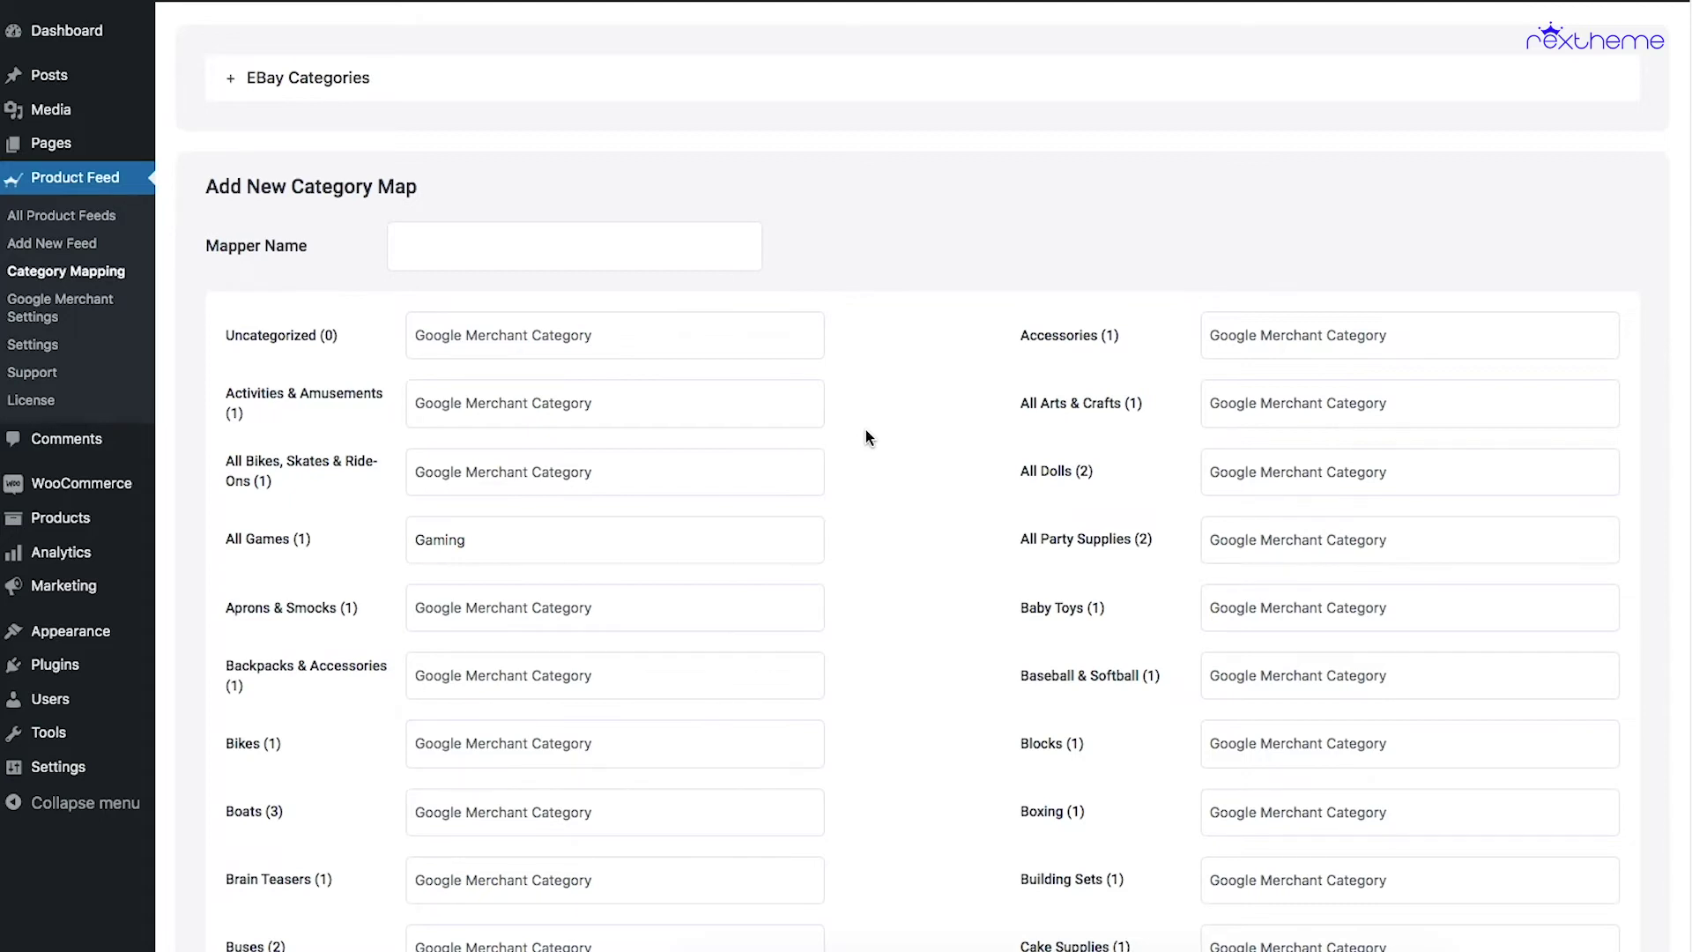
Enter 'home' as the Uncategorized merchant category, browsing the suggestions
{"action": "left_click", "coordinate": [664, 339]}
{"action": "type", "text": "home"}
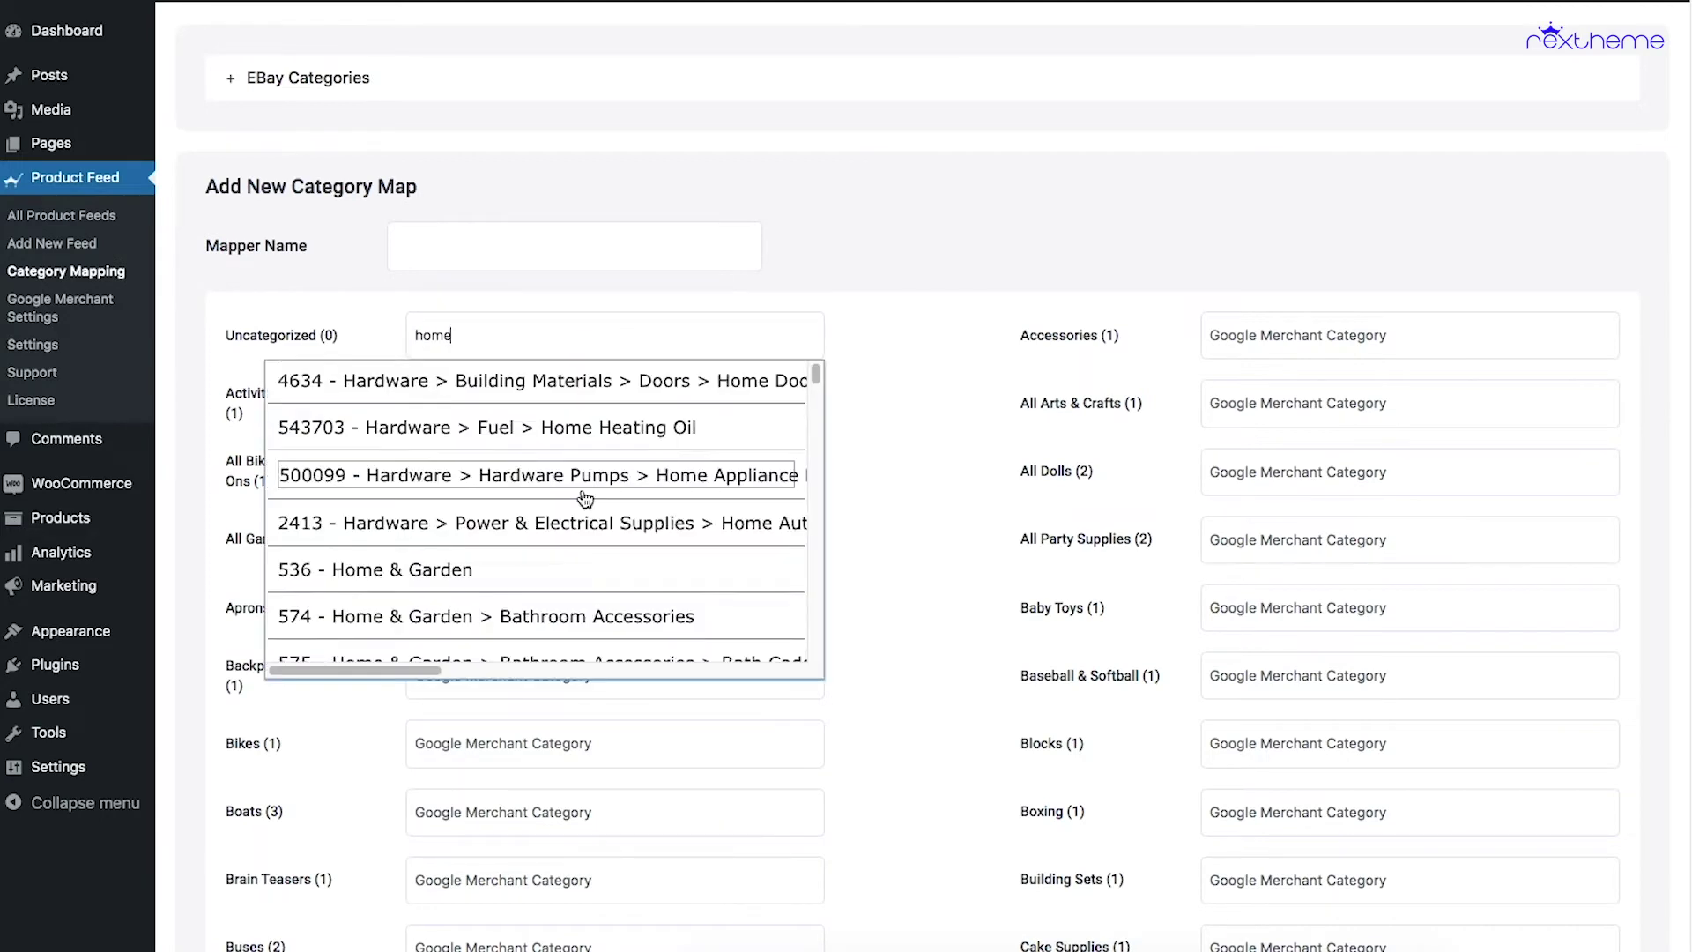
{"action": "scroll", "coordinate": [586, 498], "scroll_direction": "up", "scroll_amount": 5}
{"action": "scroll", "coordinate": [586, 497], "scroll_direction": "down", "scroll_amount": 10}
{"action": "scroll", "coordinate": [586, 498], "scroll_direction": "down", "scroll_amount": 8}
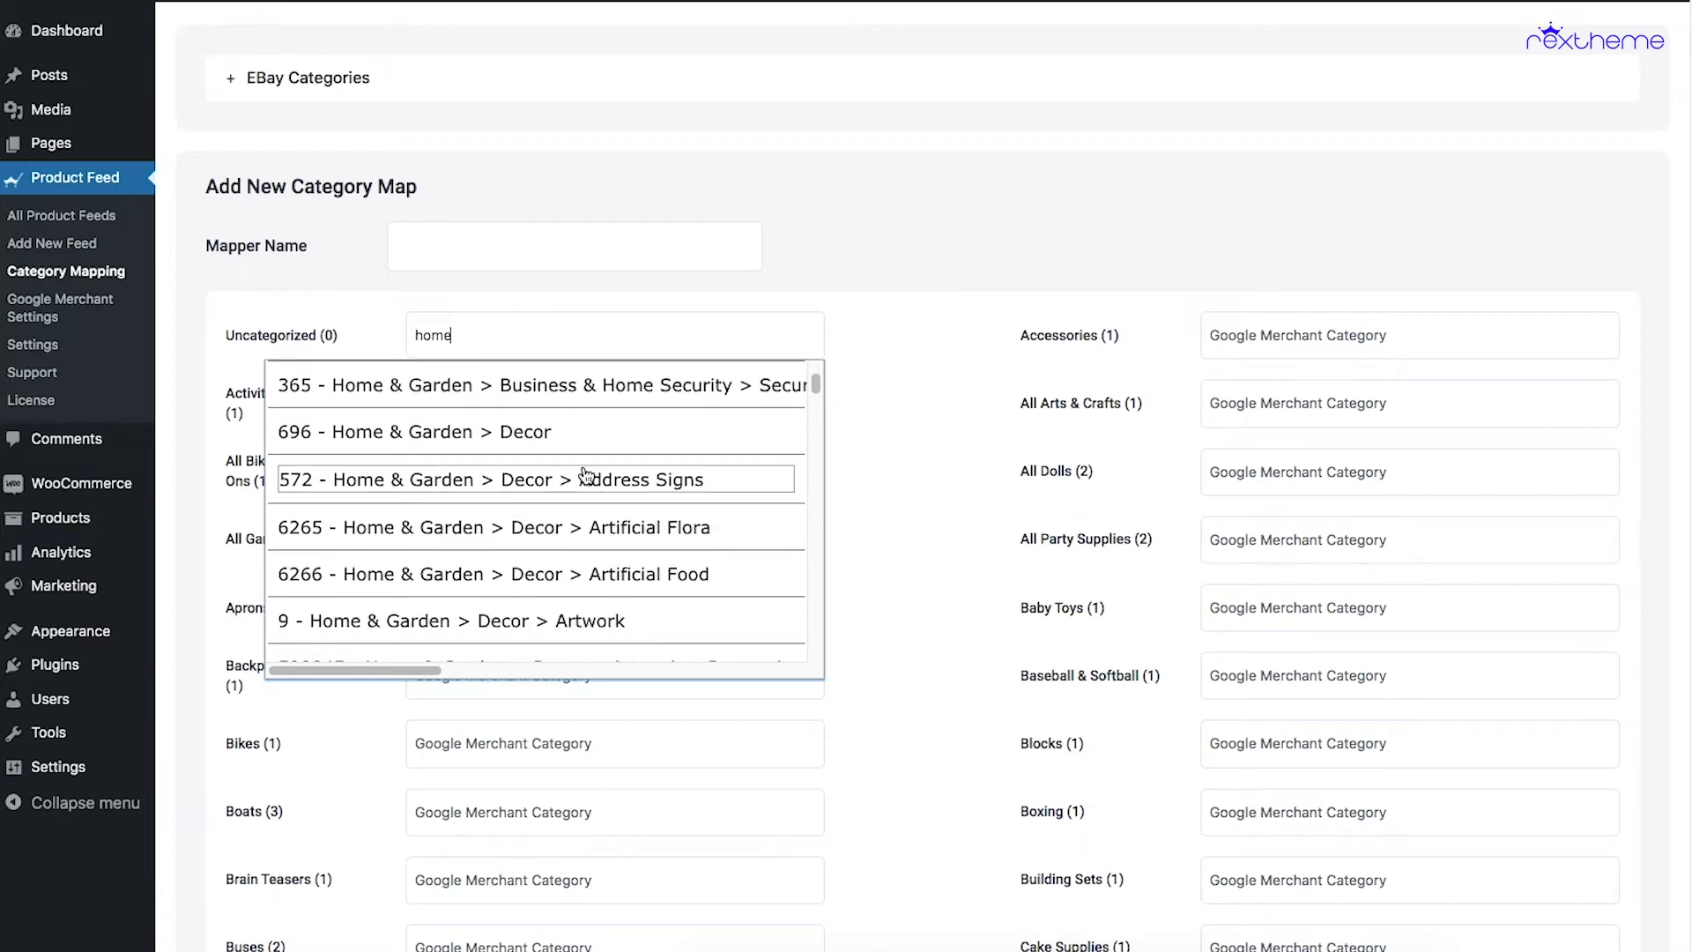
{"action": "scroll", "coordinate": [636, 535], "scroll_direction": "down", "scroll_amount": 10}
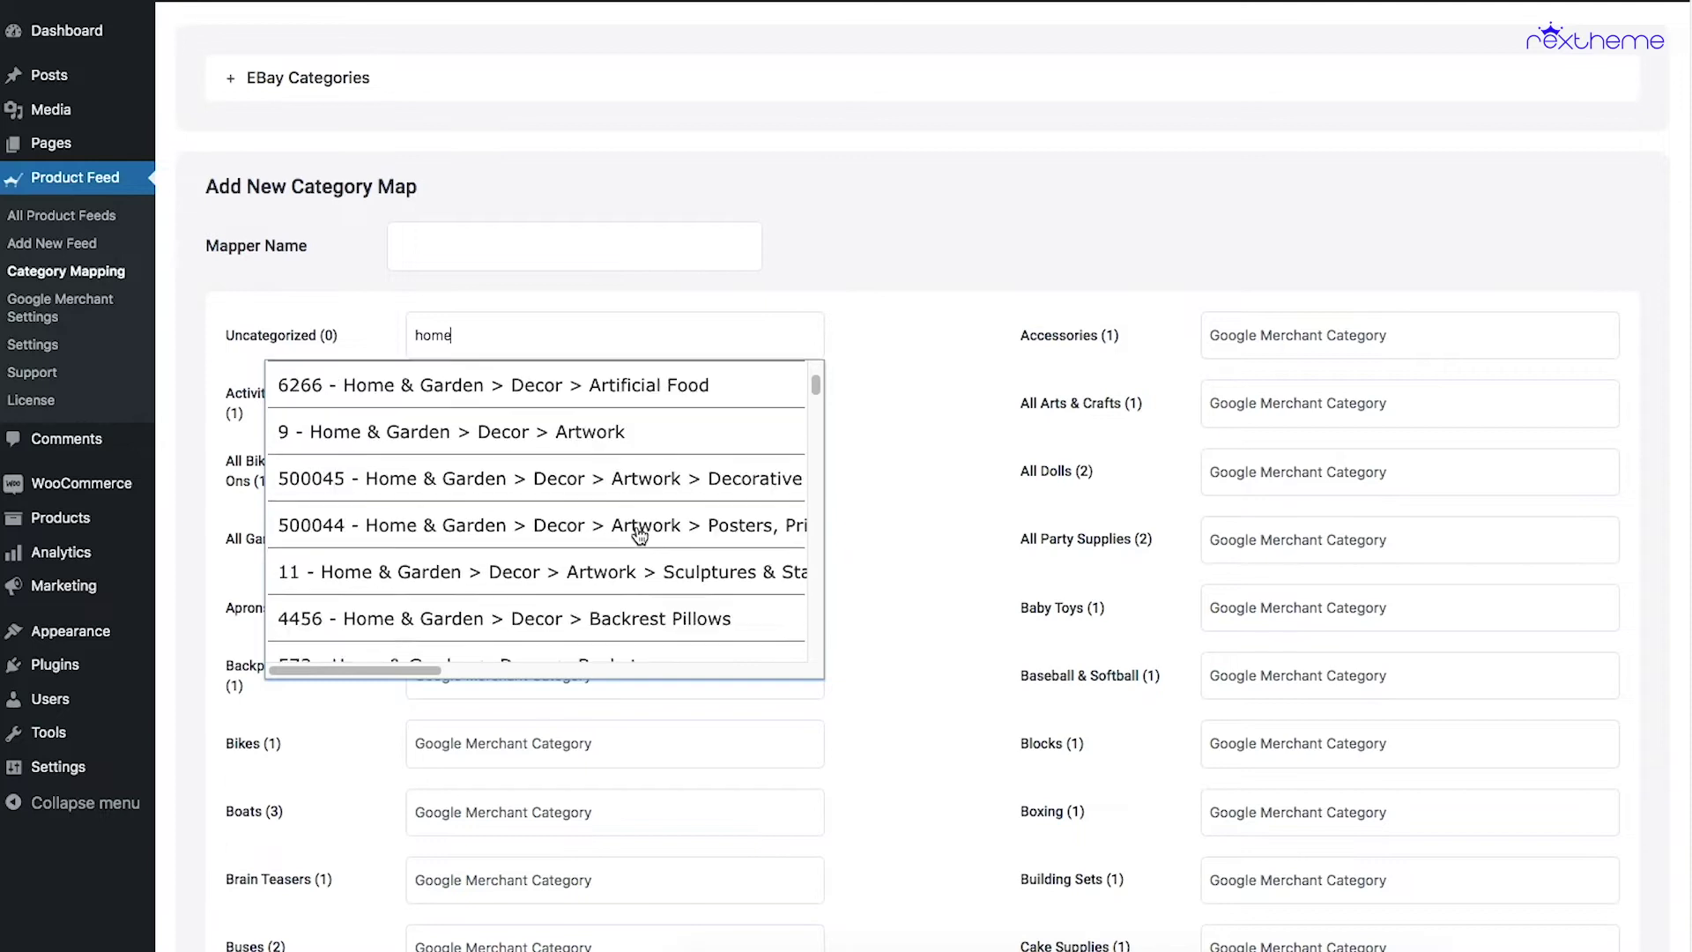
{"action": "scroll", "coordinate": [639, 535], "scroll_direction": "up", "scroll_amount": 20}
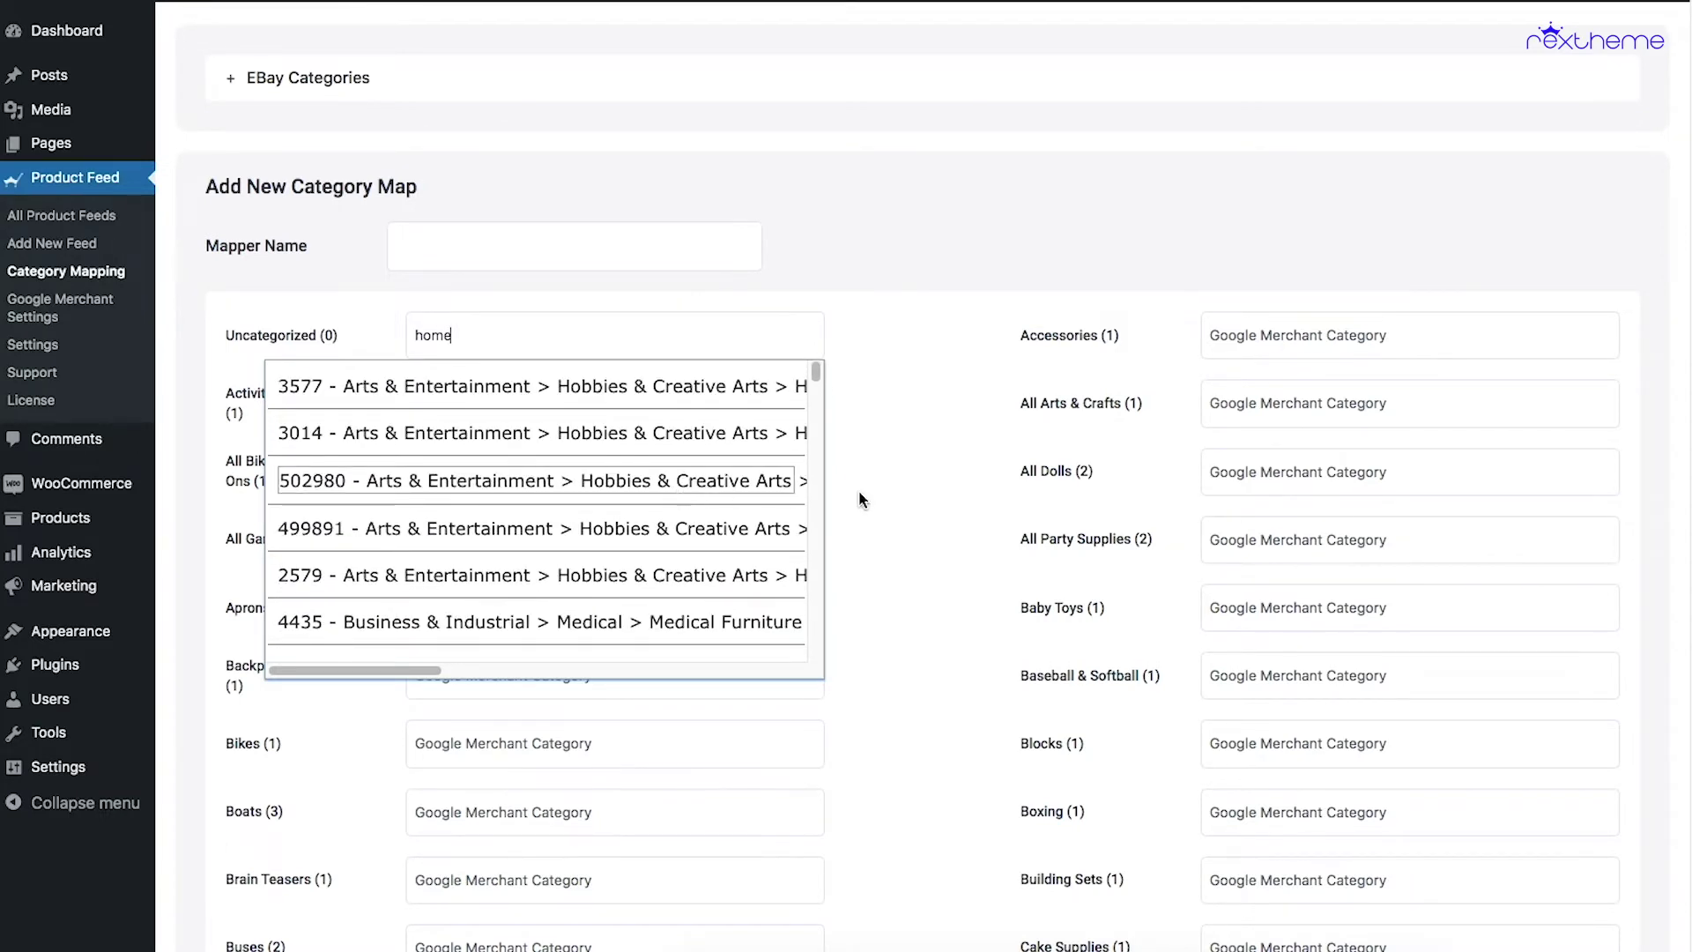
{"action": "left_click", "coordinate": [912, 499]}
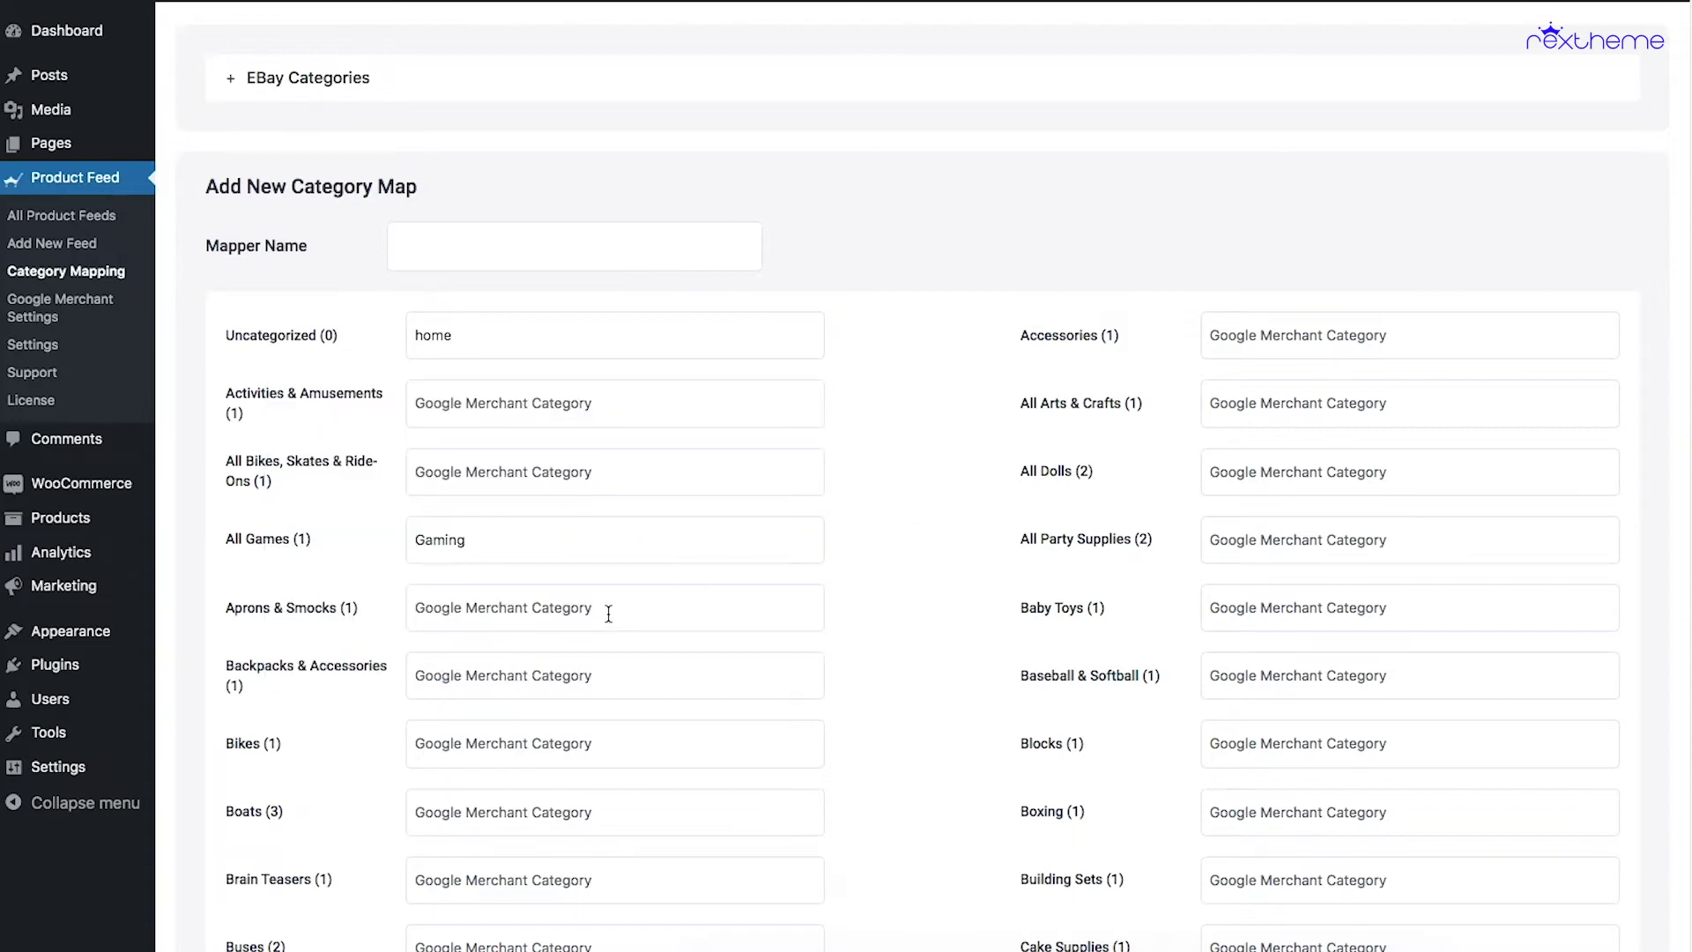
{"action": "left_click", "coordinate": [528, 545]}
Go to Google Merchant Settings with its Client ID, Client Secret and Merchant ID fields
{"action": "left_click", "coordinate": [50, 319]}
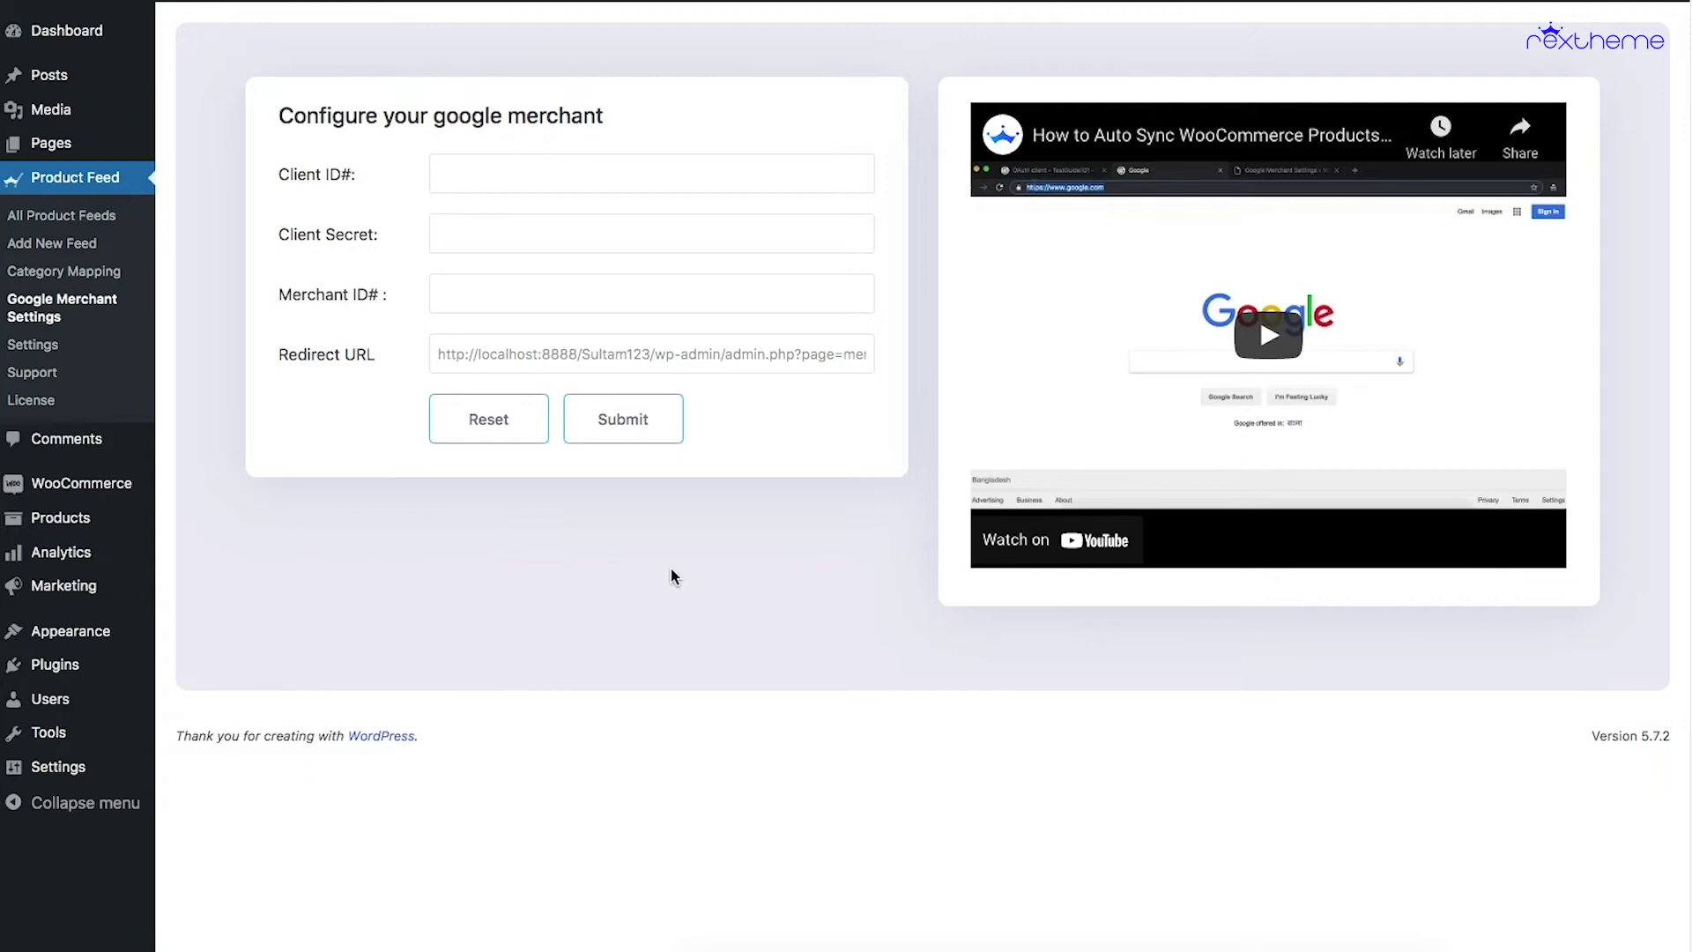
{"action": "left_click", "coordinate": [51, 349]}
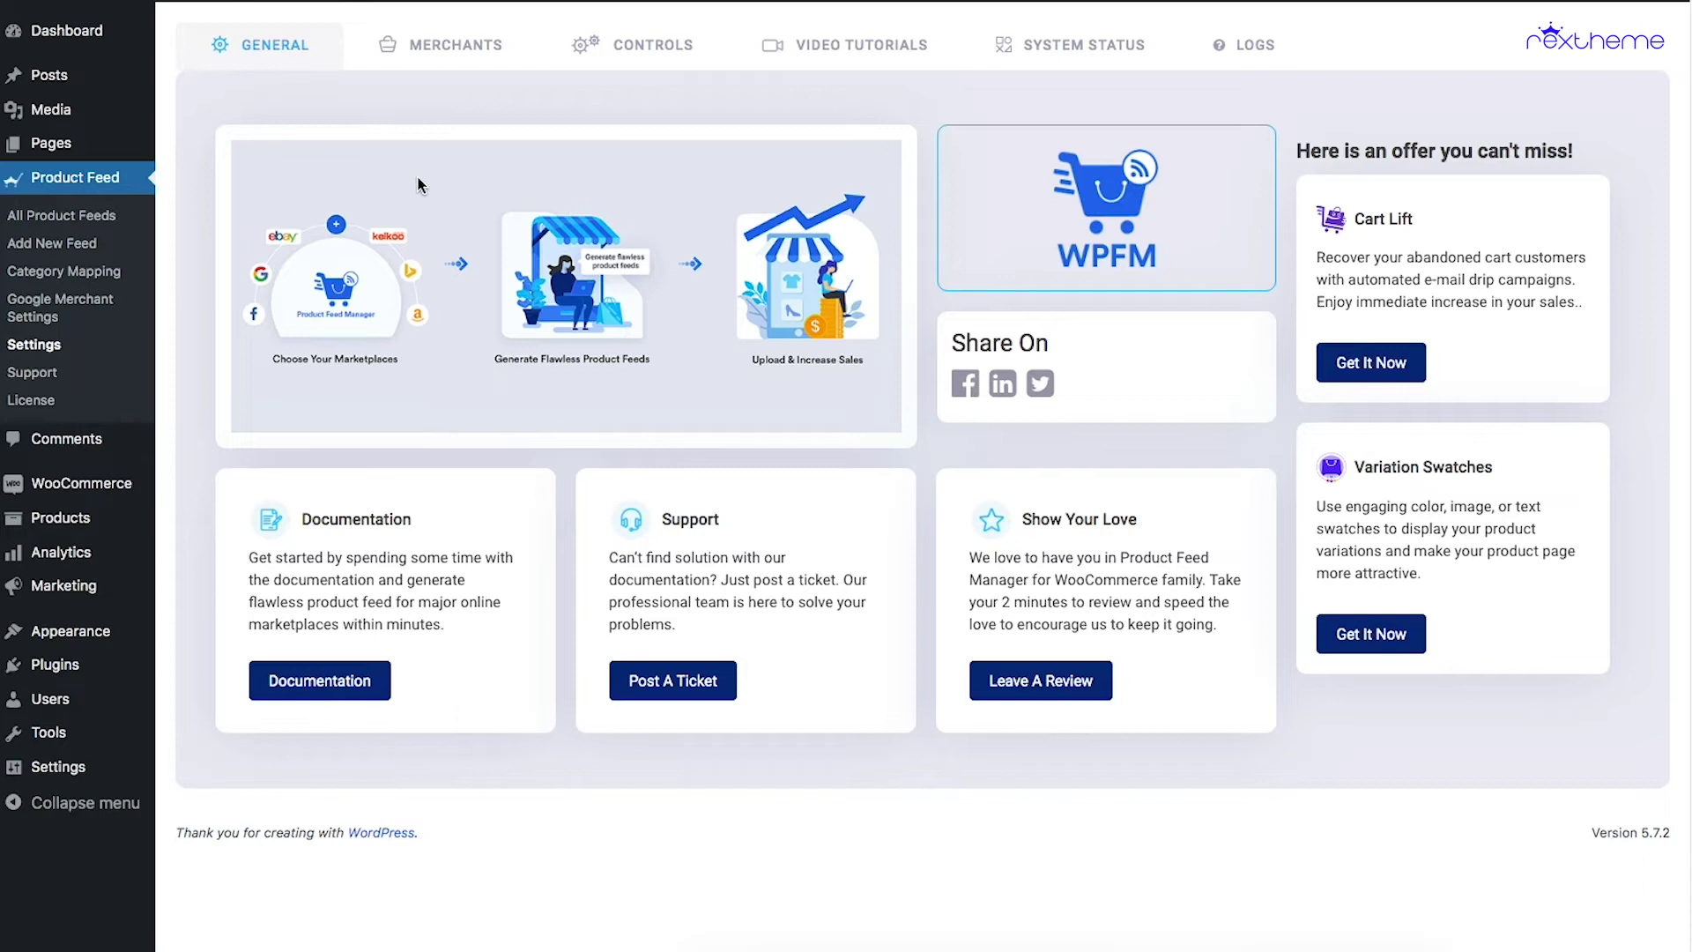
Show the Merchants tab's available merchants and switch Beslist on
{"action": "left_click", "coordinate": [421, 48]}
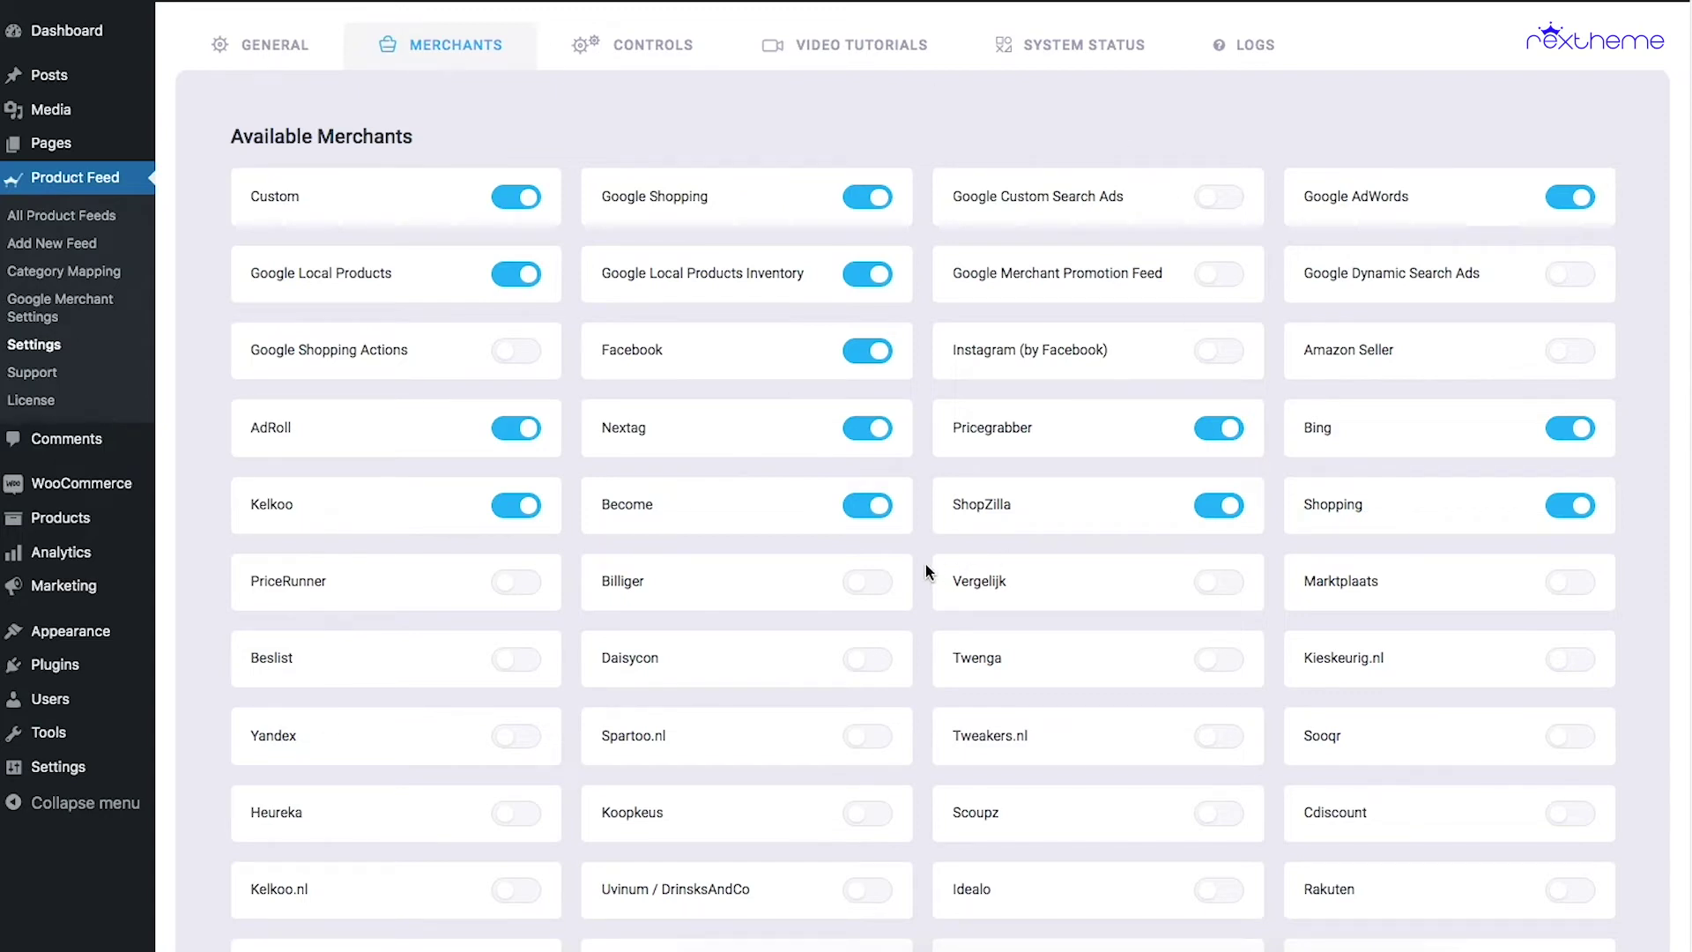
{"action": "scroll", "coordinate": [925, 571], "scroll_direction": "down", "scroll_amount": 1}
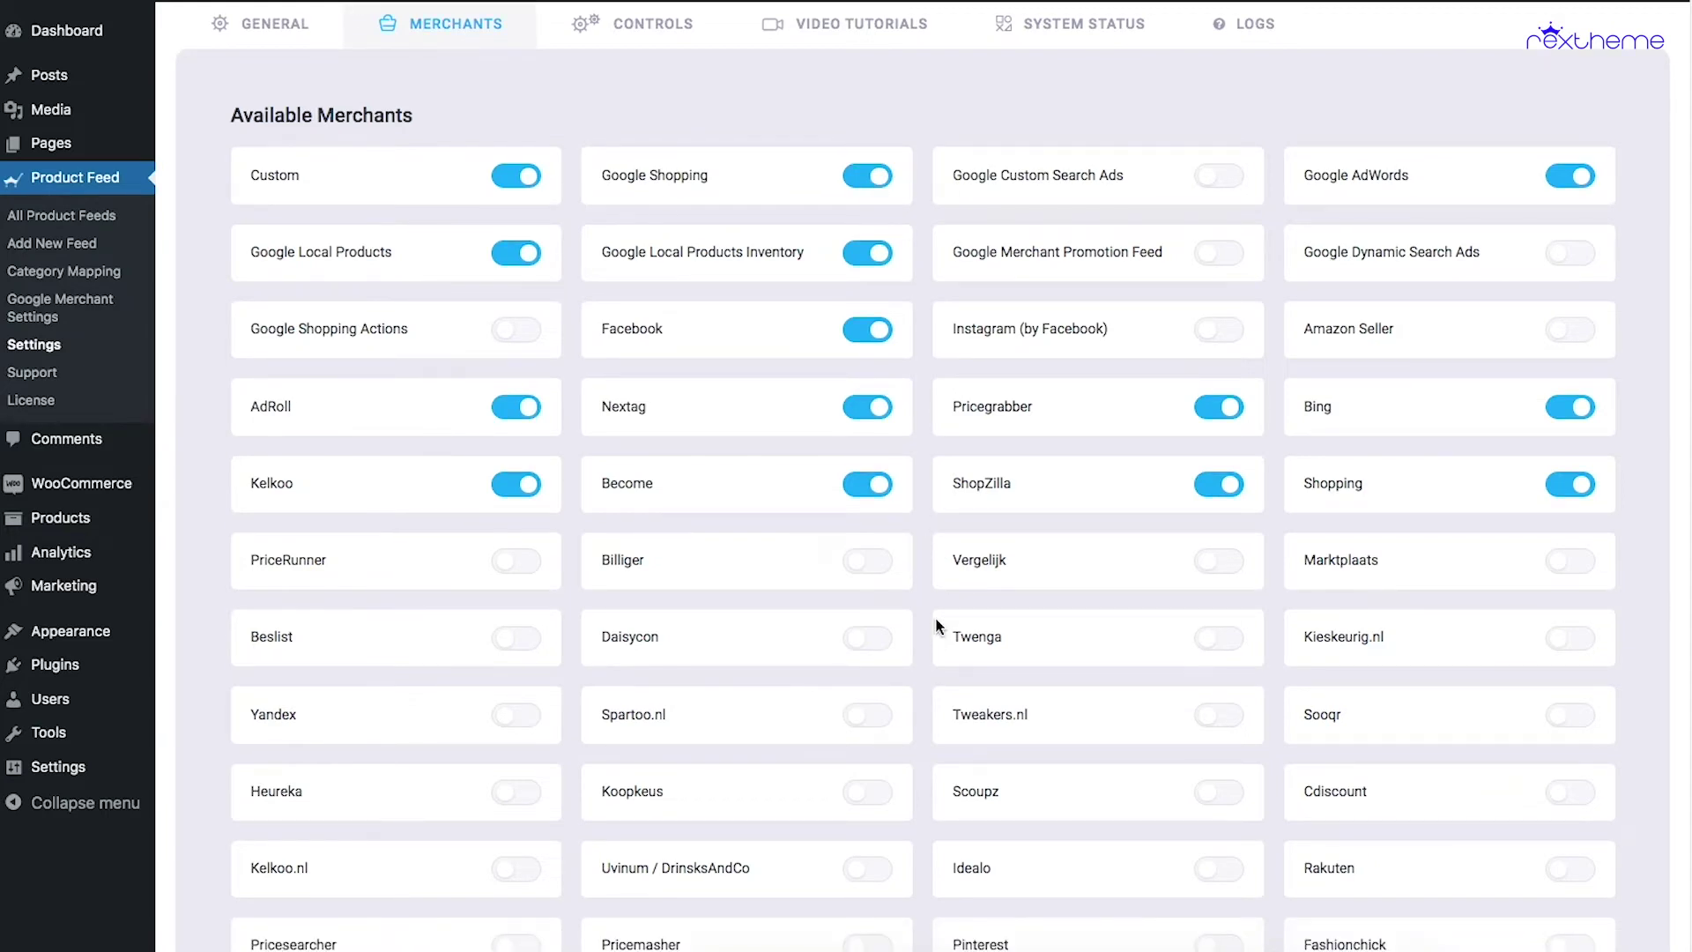
{"action": "left_click", "coordinate": [520, 643]}
Switch off the Kelkoo and AdRoll merchants
{"action": "left_click", "coordinate": [507, 488]}
{"action": "left_click", "coordinate": [516, 407]}
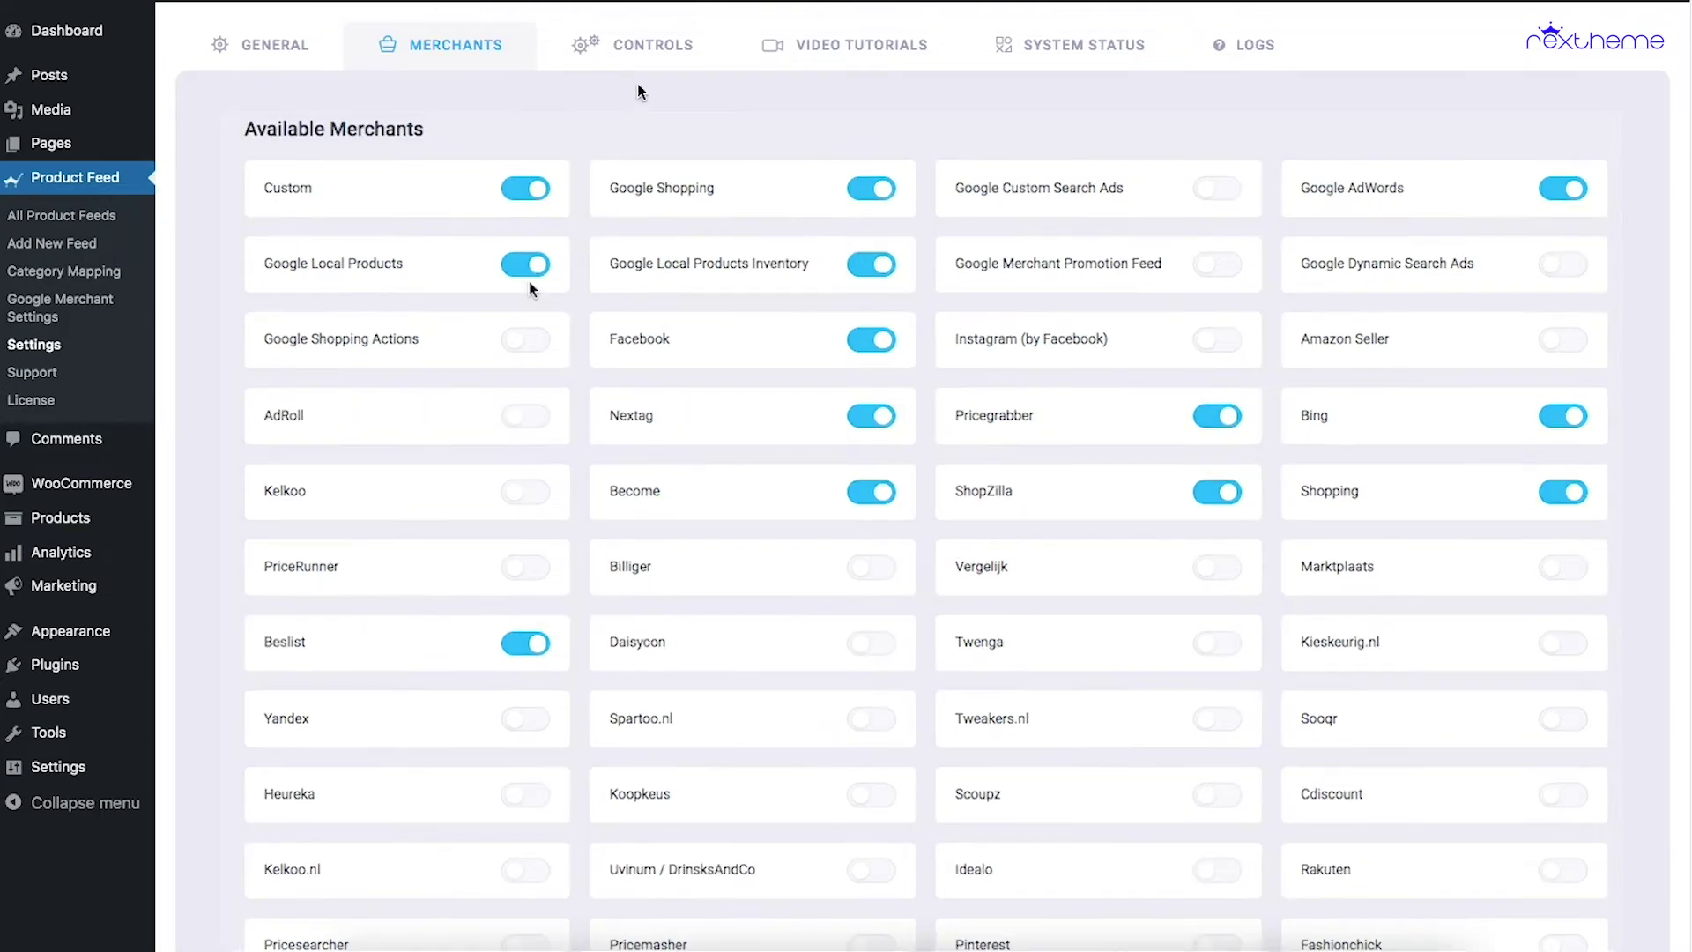
{"action": "left_click", "coordinate": [645, 54]}
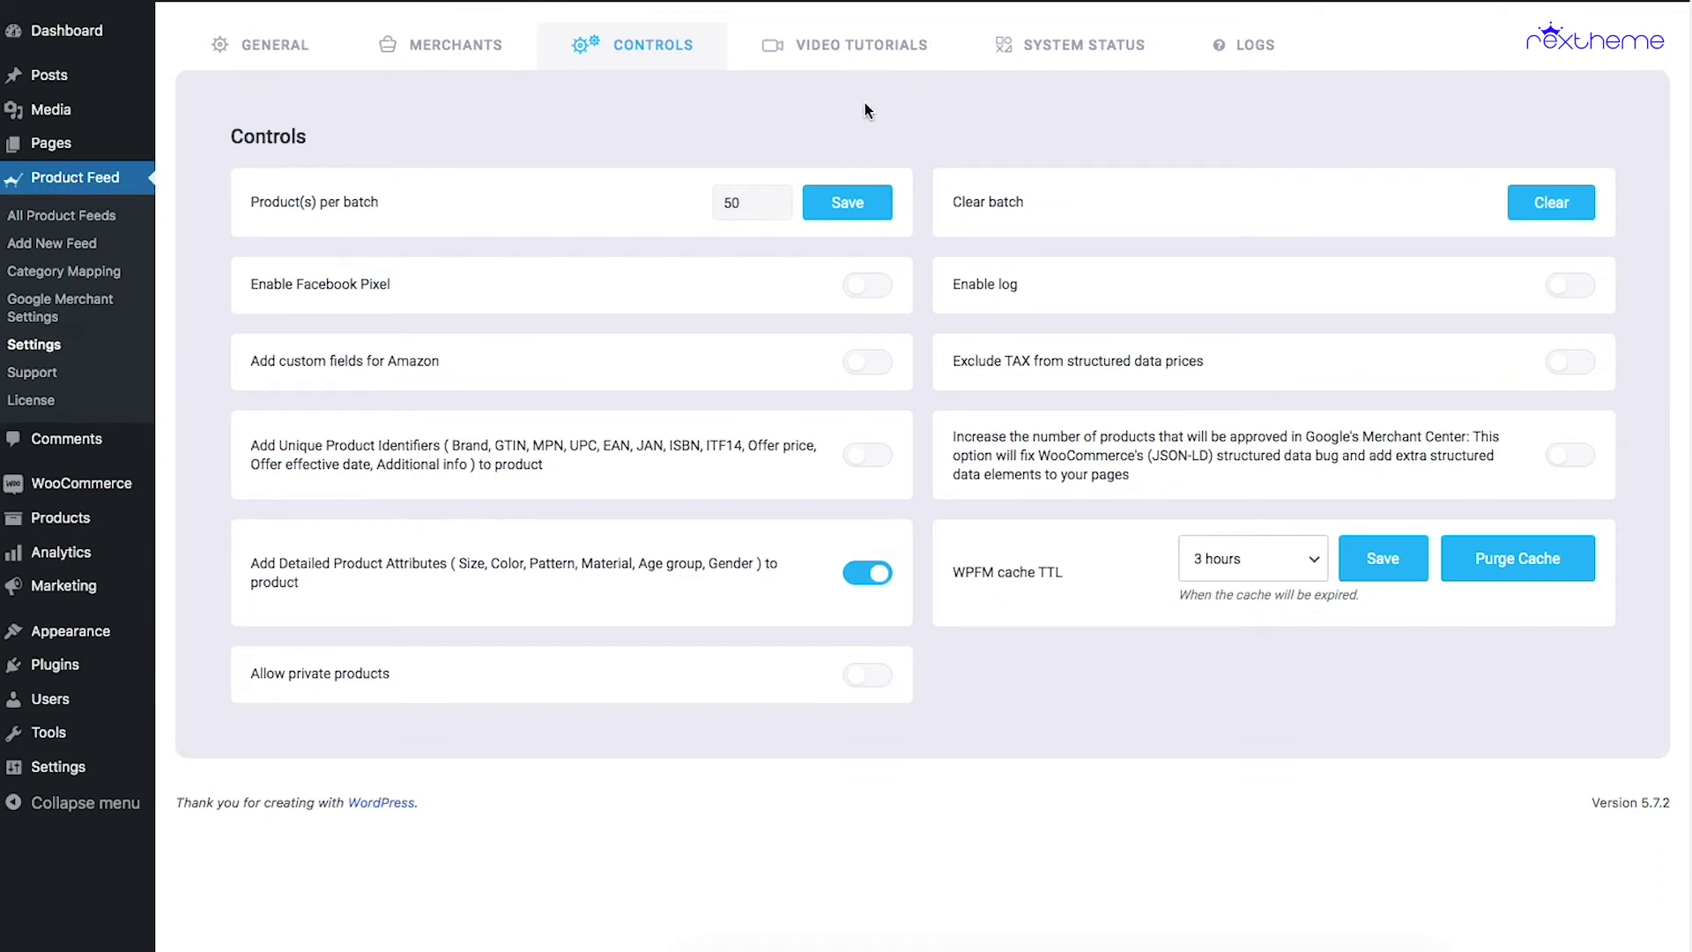
View the Video Tutorials tab, then the System Status report
{"action": "left_click", "coordinate": [868, 51]}
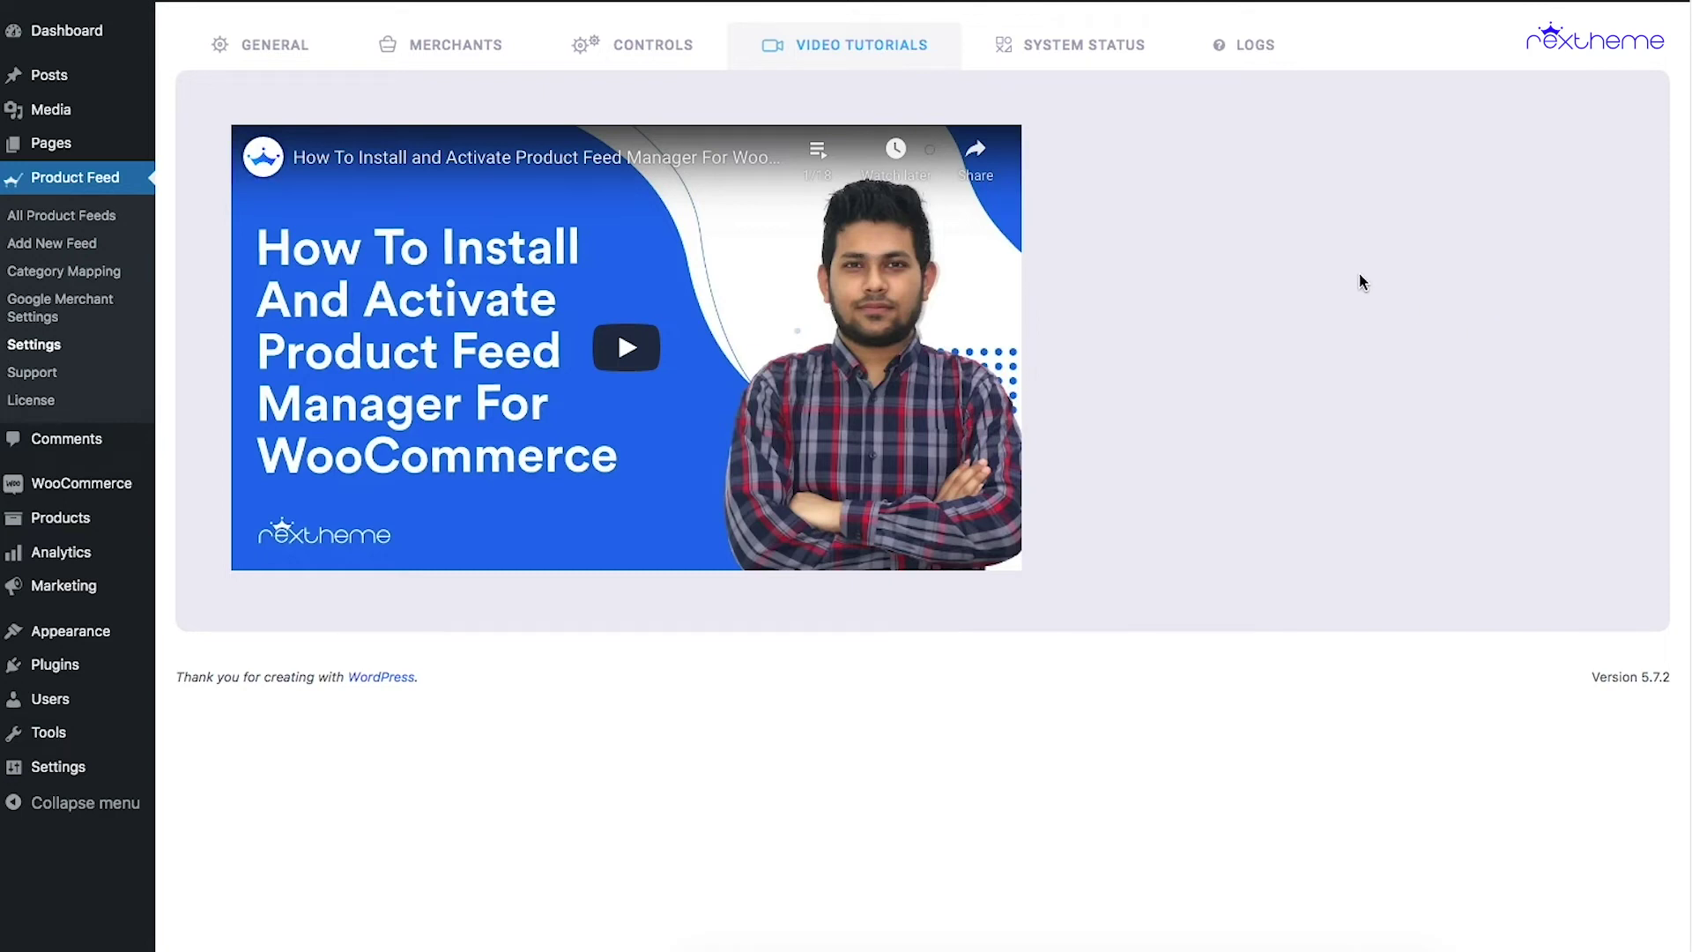
{"action": "left_click", "coordinate": [1074, 56]}
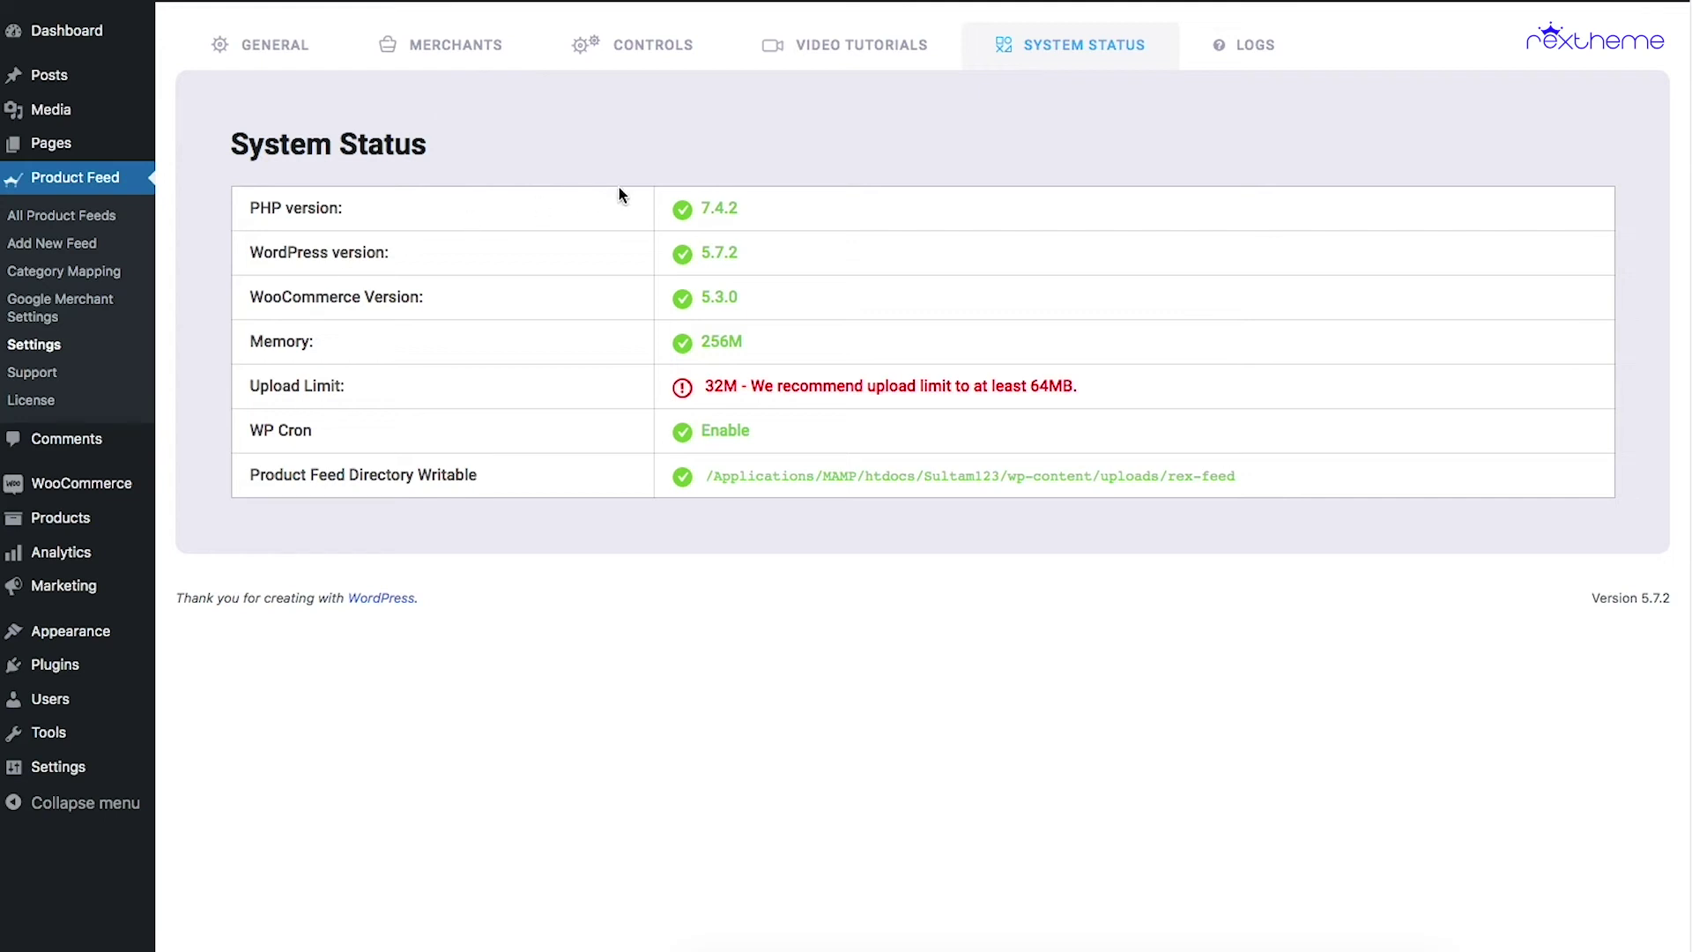
Highlight the System Status rows and the 64MB upload limit warning, then view the Logs tab
{"action": "left_click_drag", "start_coordinate": [1294, 485], "coordinate": [251, 201]}
{"action": "left_click", "coordinate": [894, 213]}
{"action": "left_click_drag", "start_coordinate": [231, 388], "coordinate": [660, 379]}
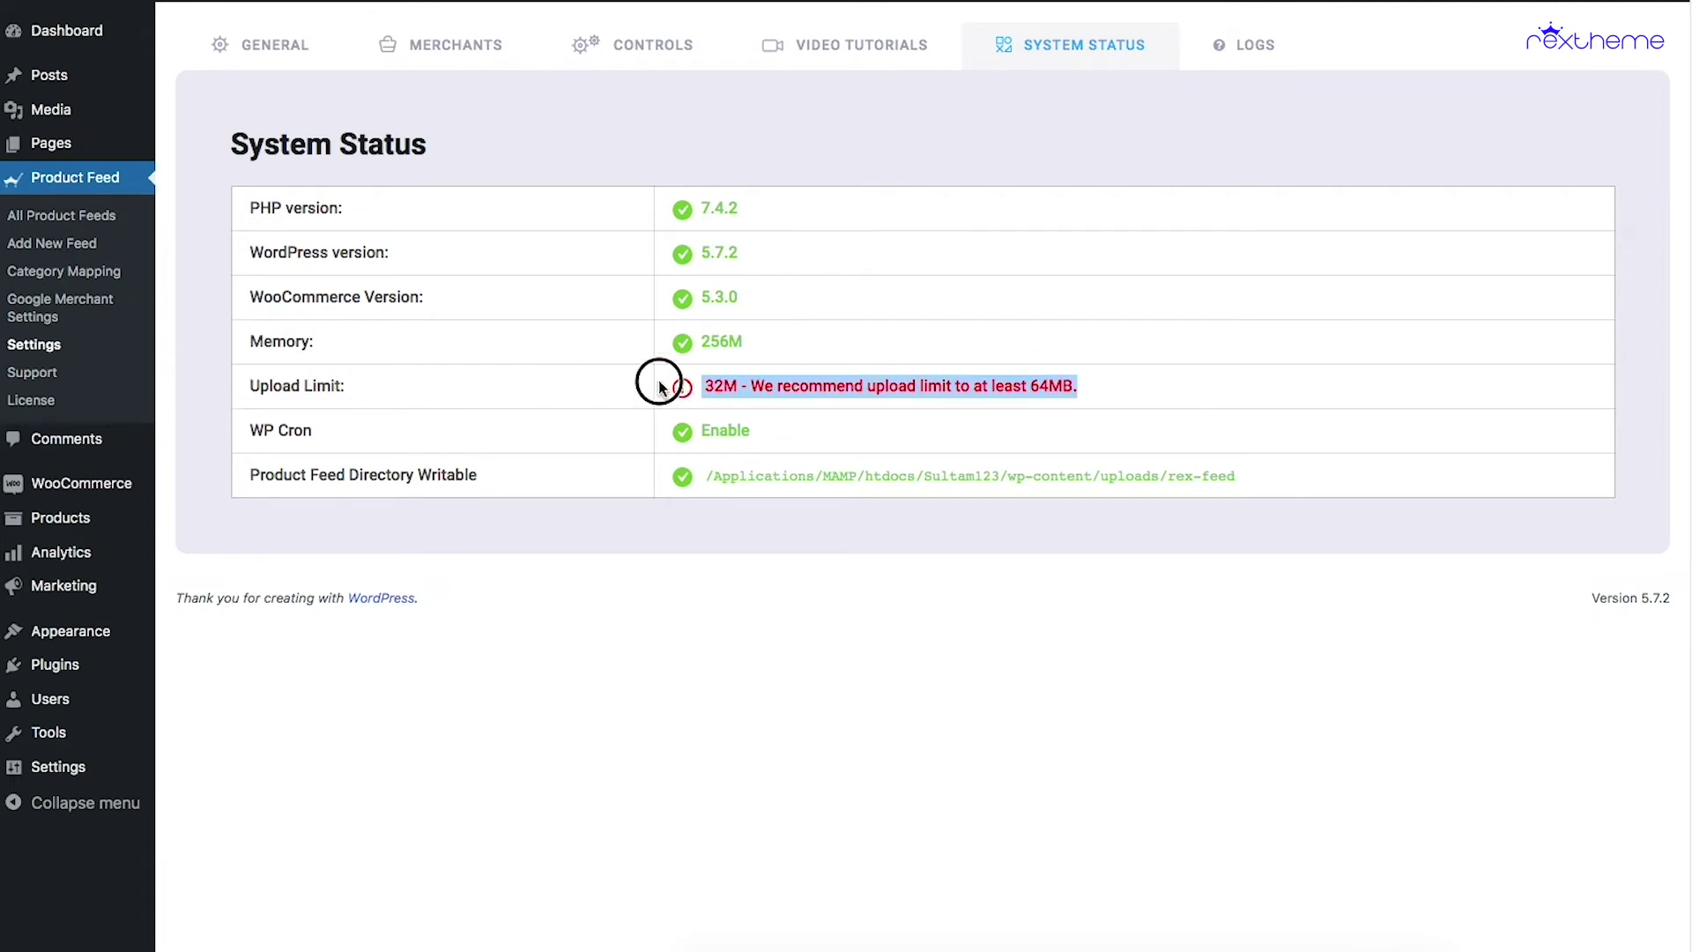
{"action": "left_click", "coordinate": [1193, 360]}
{"action": "double_click", "coordinate": [1049, 385]}
{"action": "left_click_drag", "start_coordinate": [674, 205], "coordinate": [834, 347]}
{"action": "left_click", "coordinate": [773, 211]}
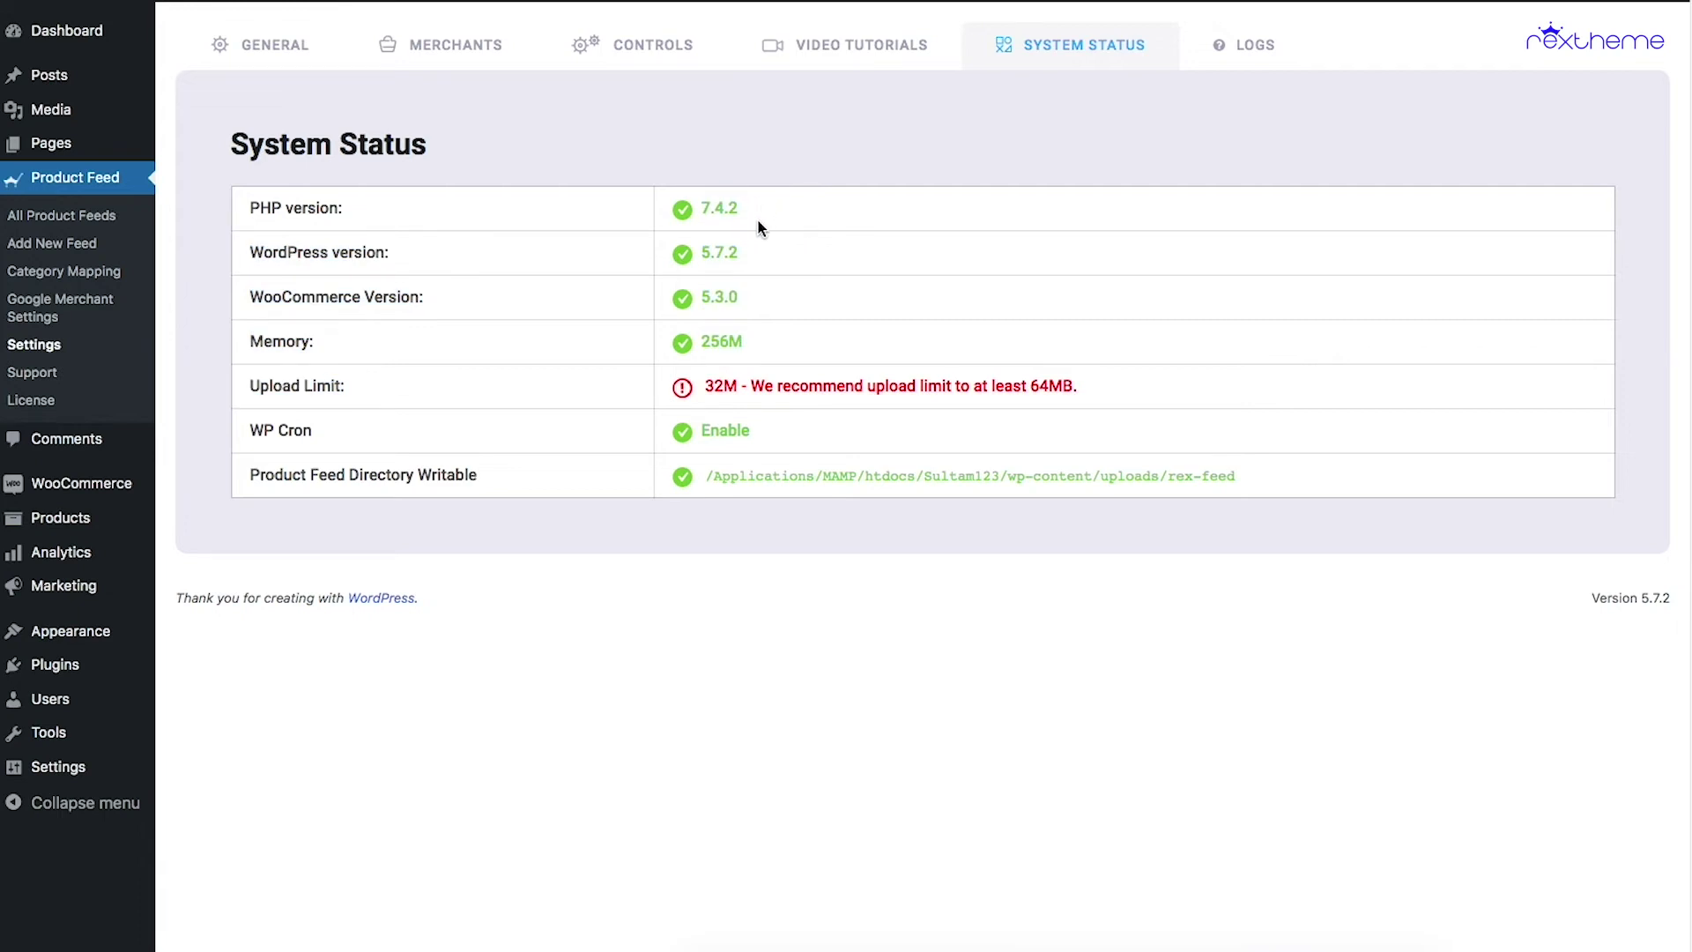
{"action": "left_click_drag", "start_coordinate": [603, 257], "coordinate": [1340, 504]}
{"action": "left_click", "coordinate": [1242, 55]}
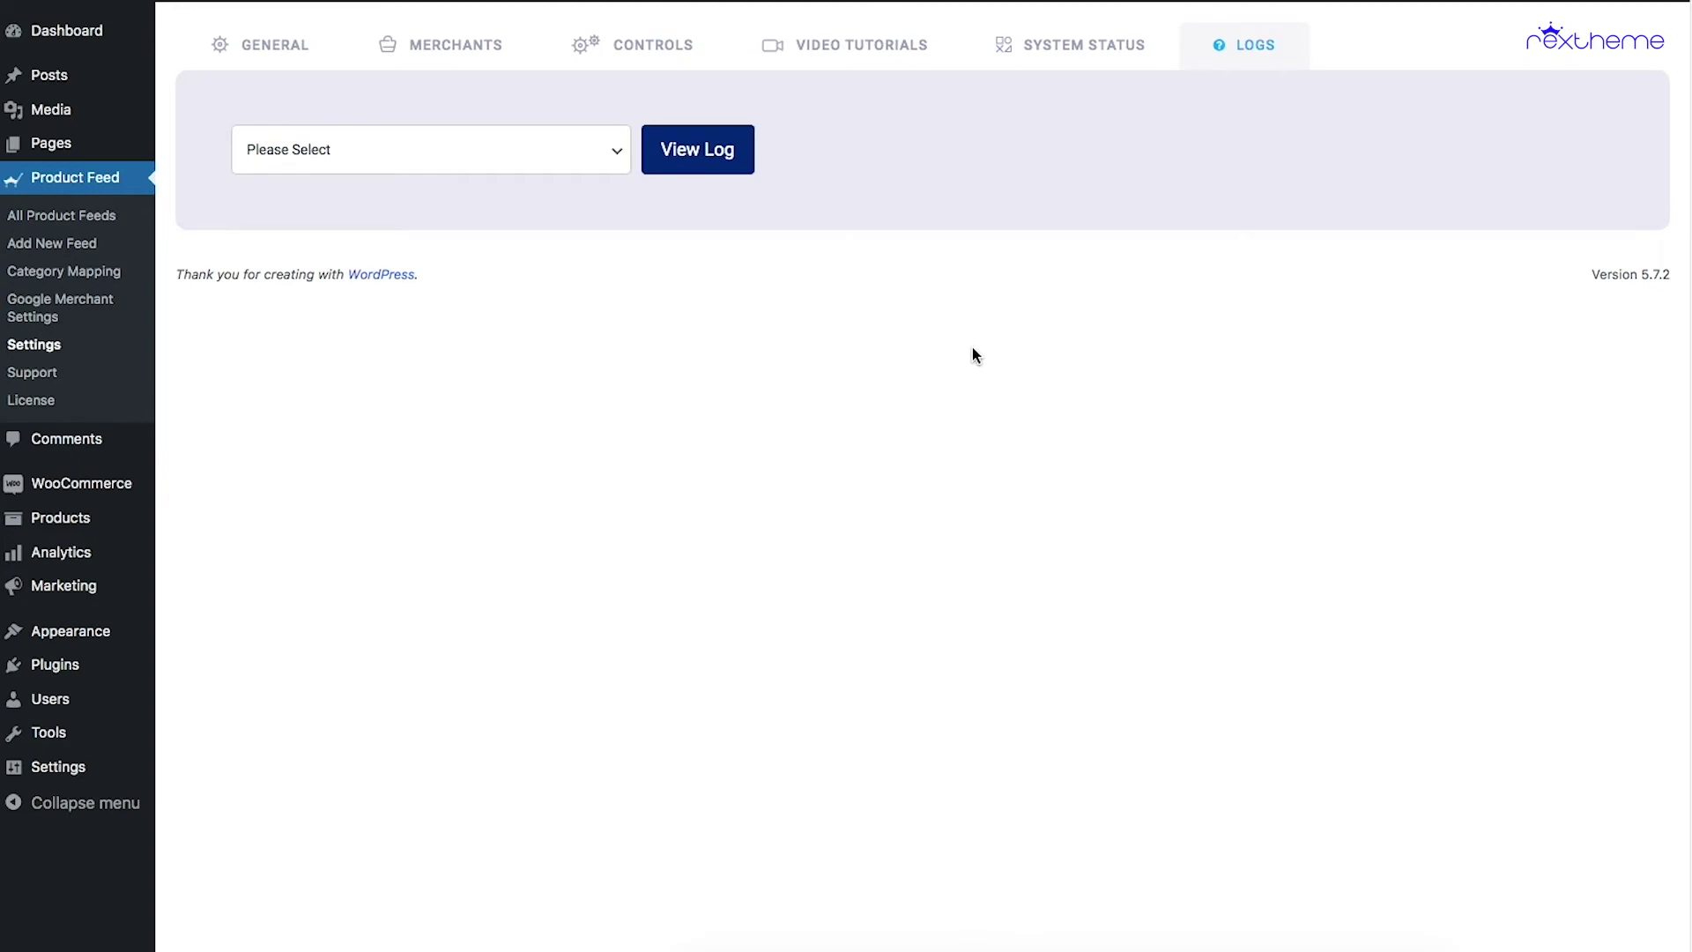
Switch between Logs and Controls, ending on Controls with 50 products per batch
{"action": "left_click", "coordinate": [686, 50]}
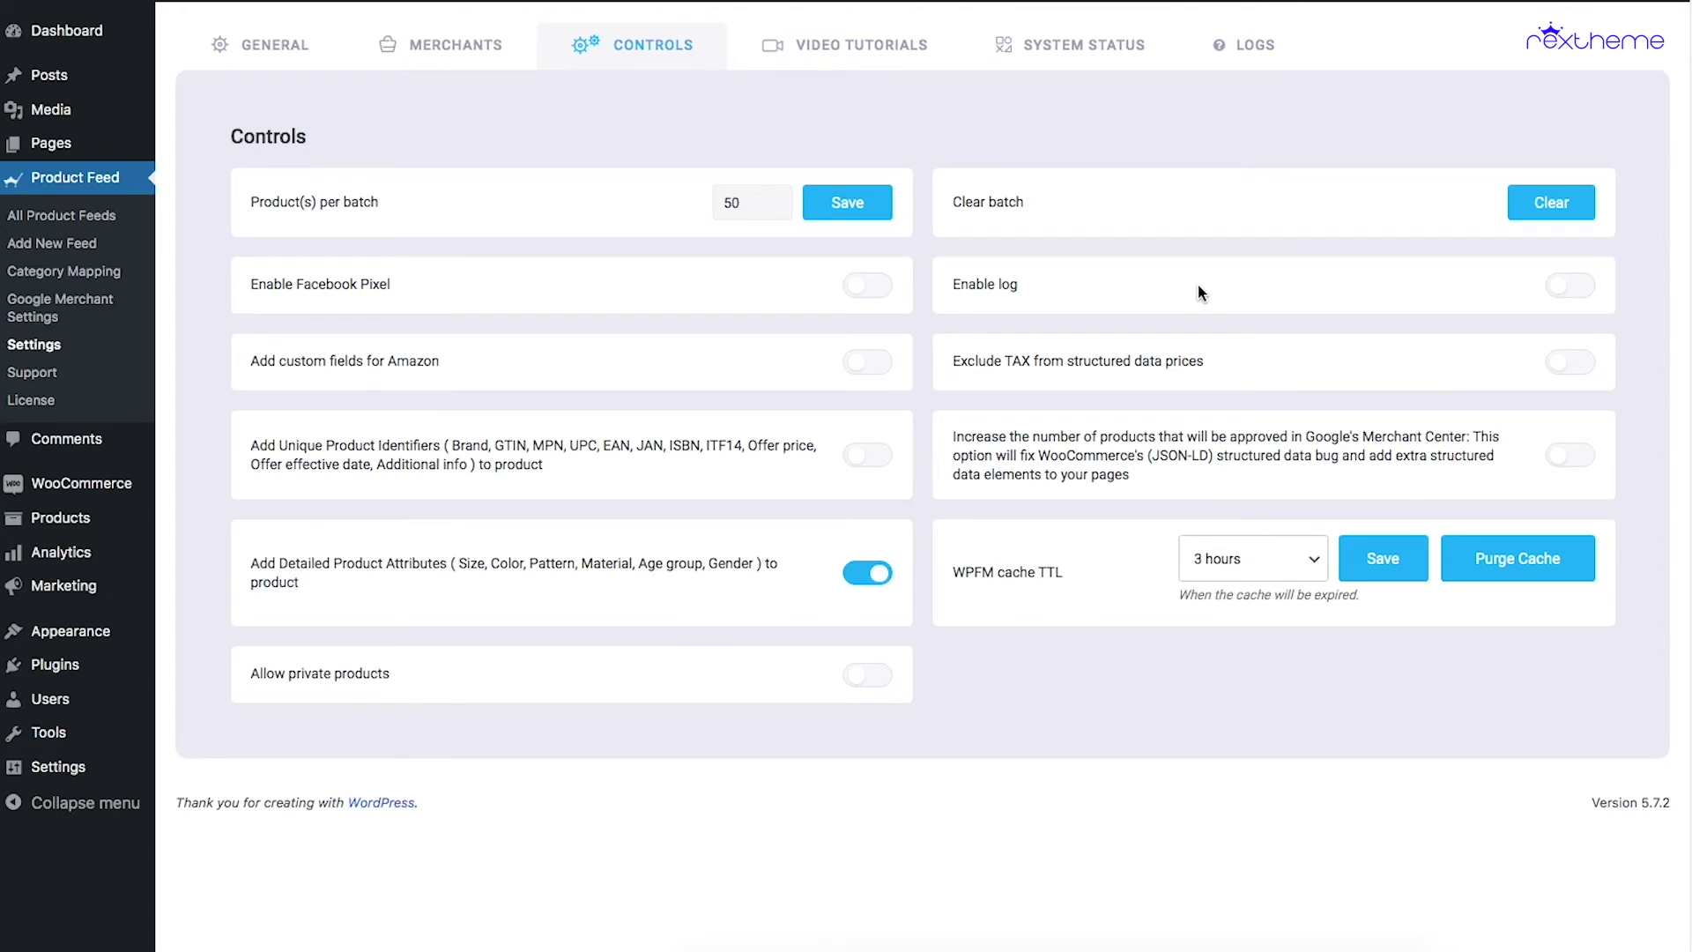
{"action": "left_click", "coordinate": [1234, 51]}
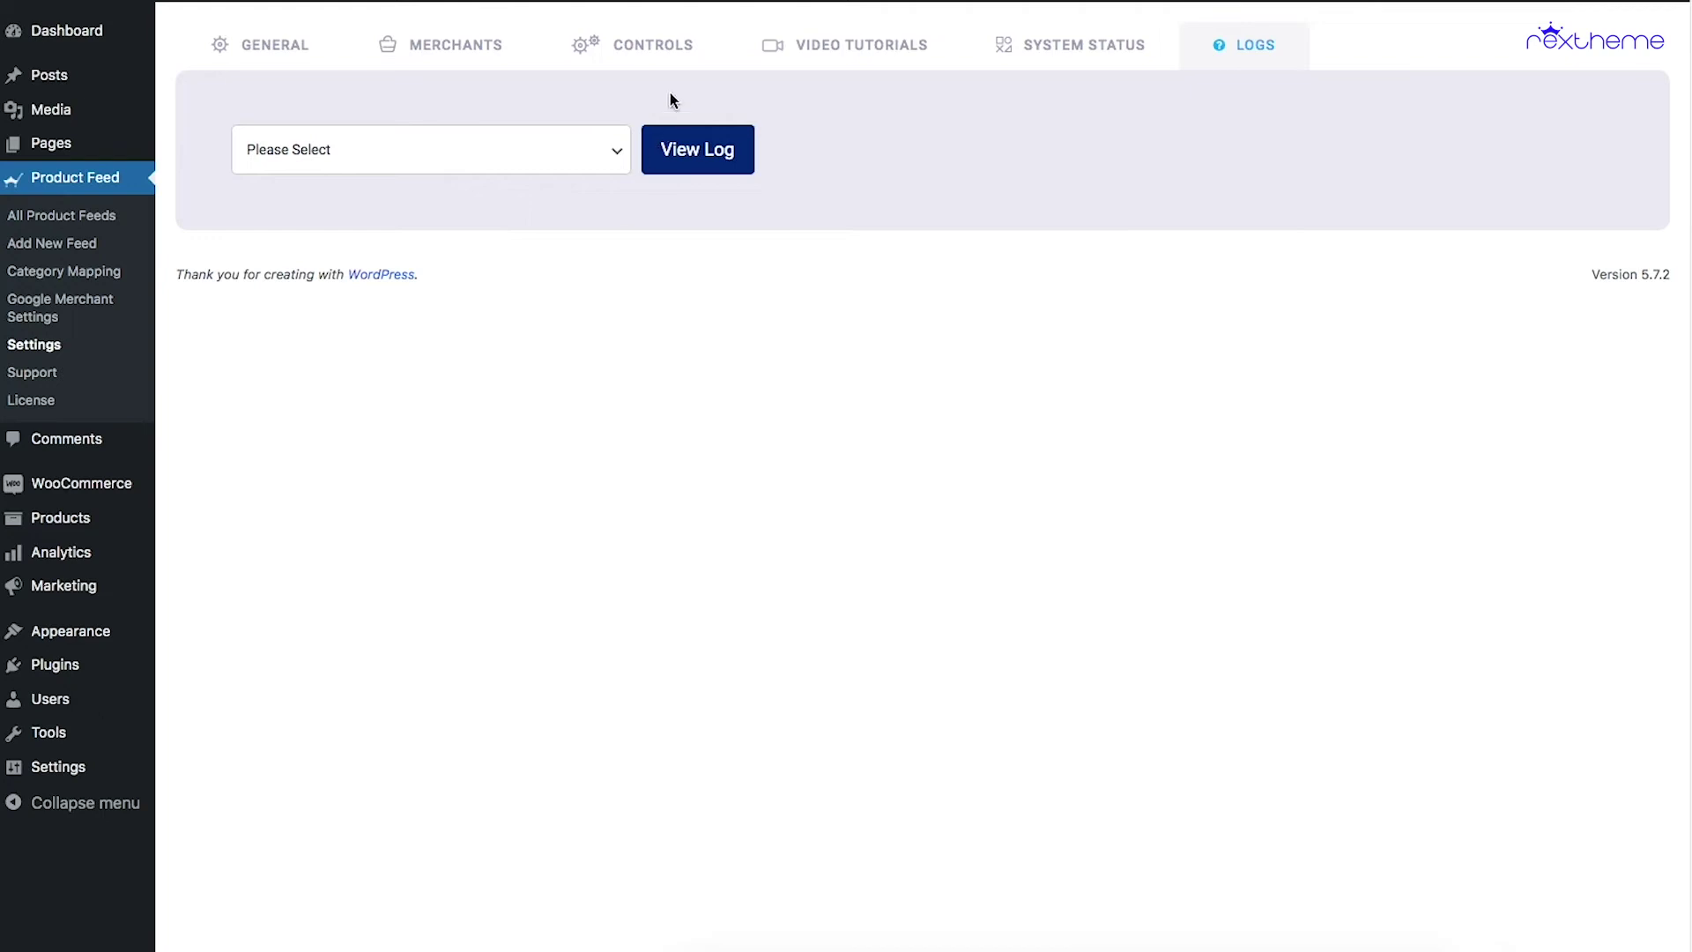
{"action": "left_click", "coordinate": [653, 50]}
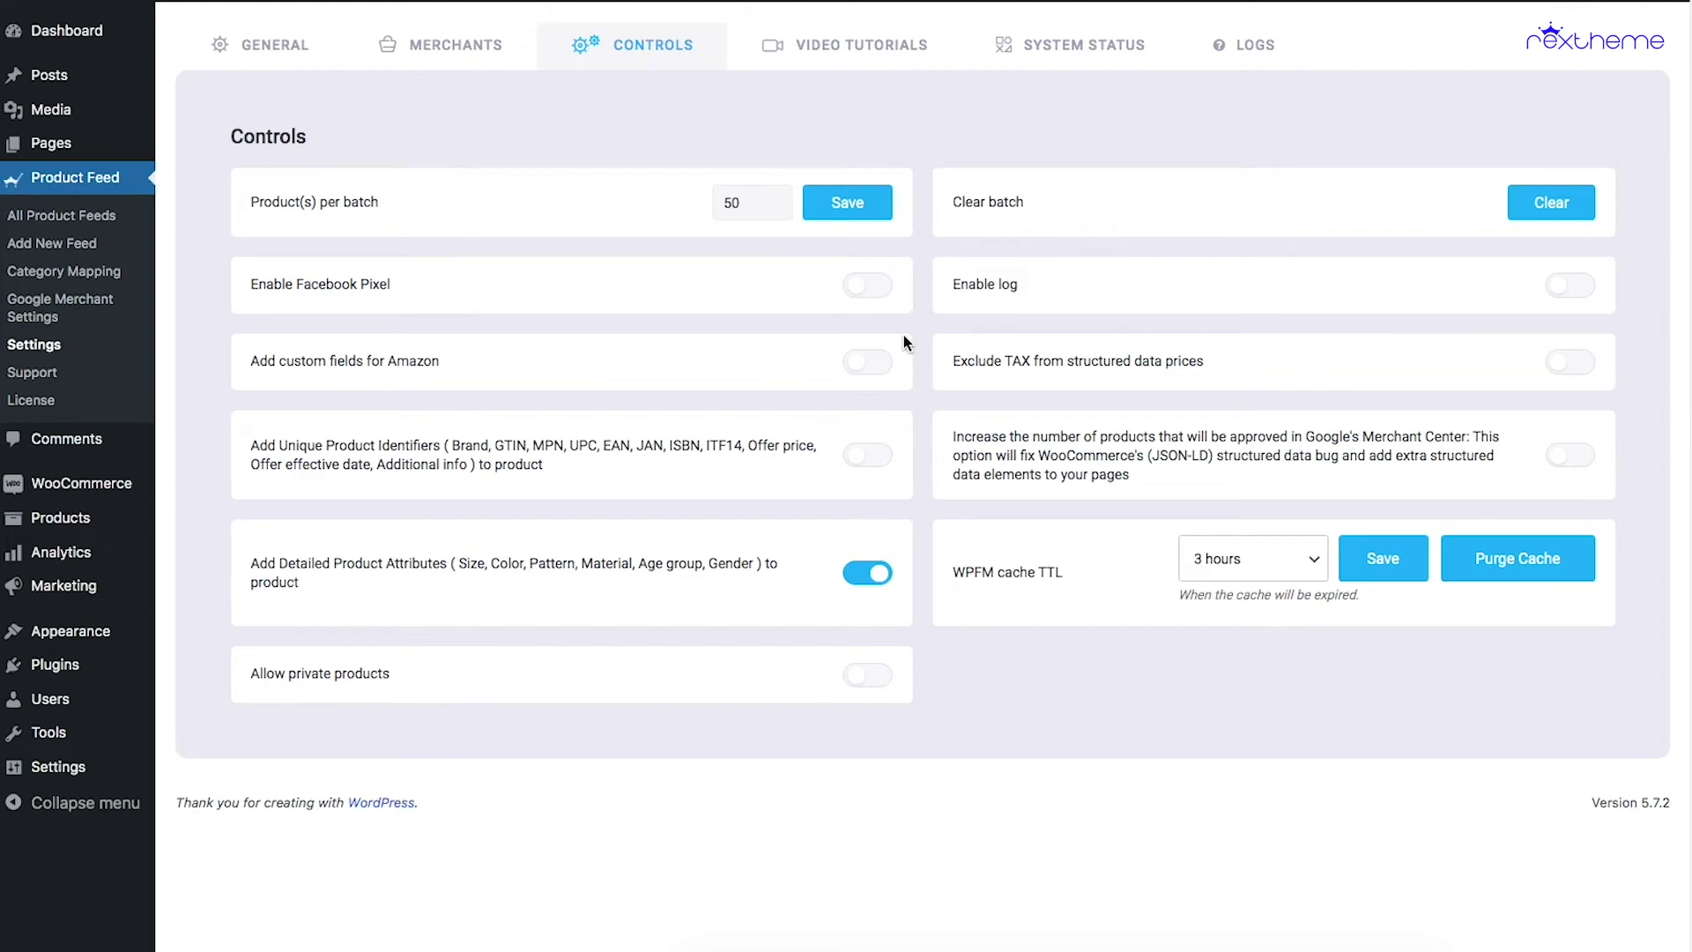
{"action": "left_click", "coordinate": [26, 401]}
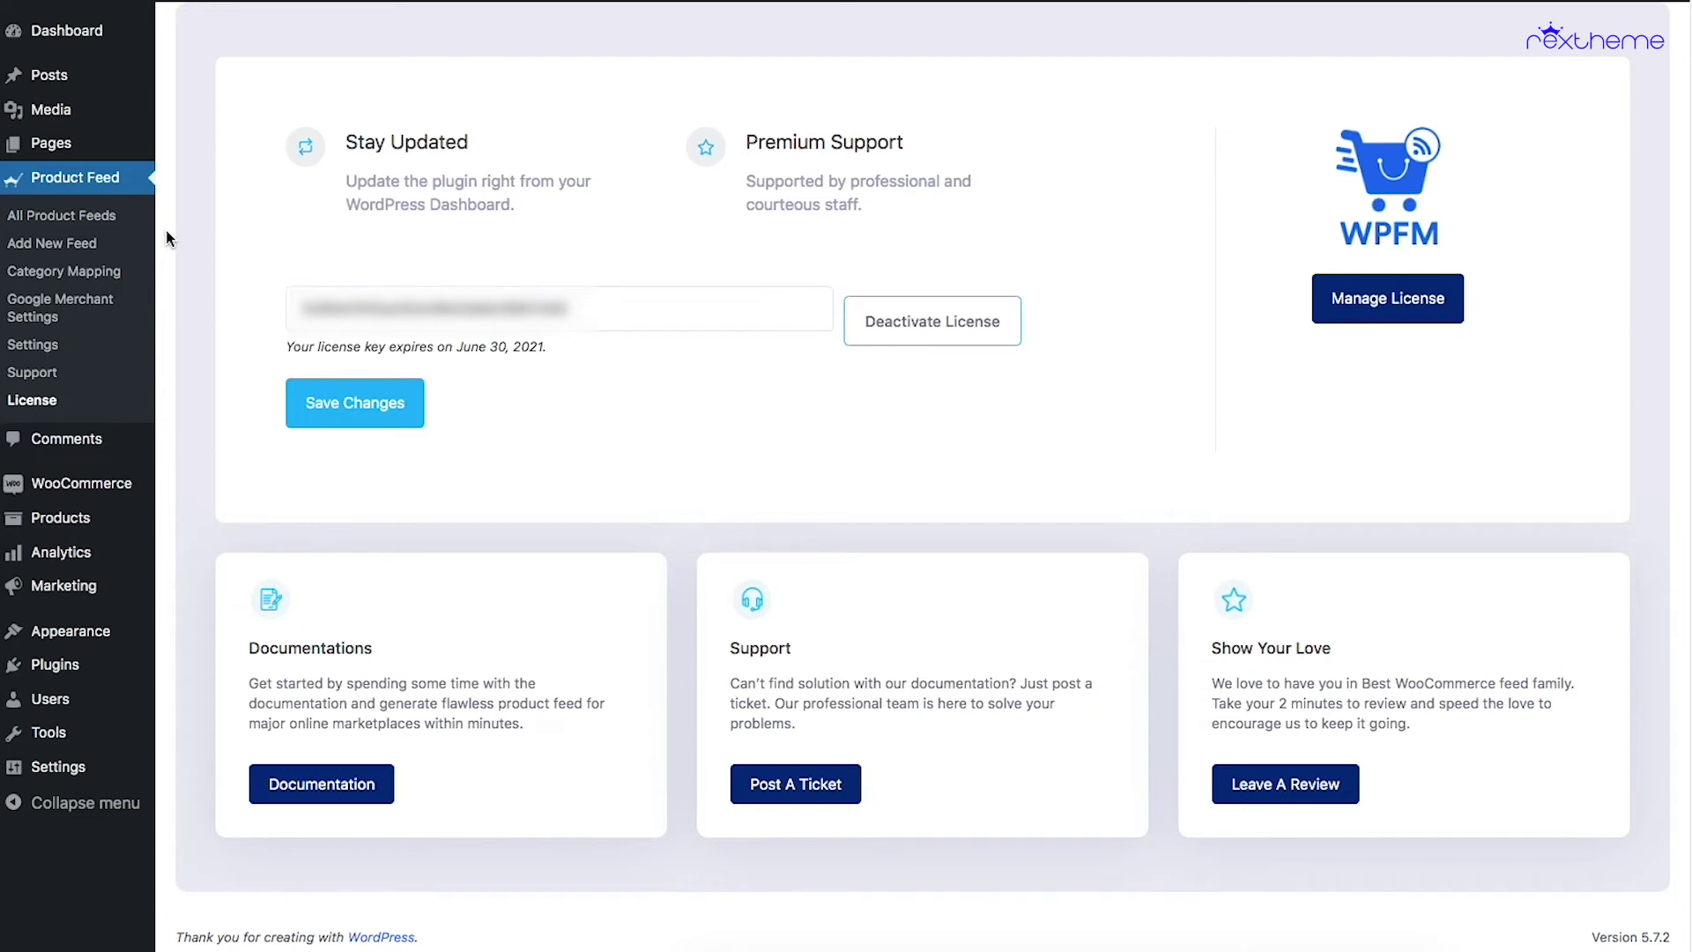
Create a new product feed titled 'New Feed'
{"action": "left_click", "coordinate": [84, 247]}
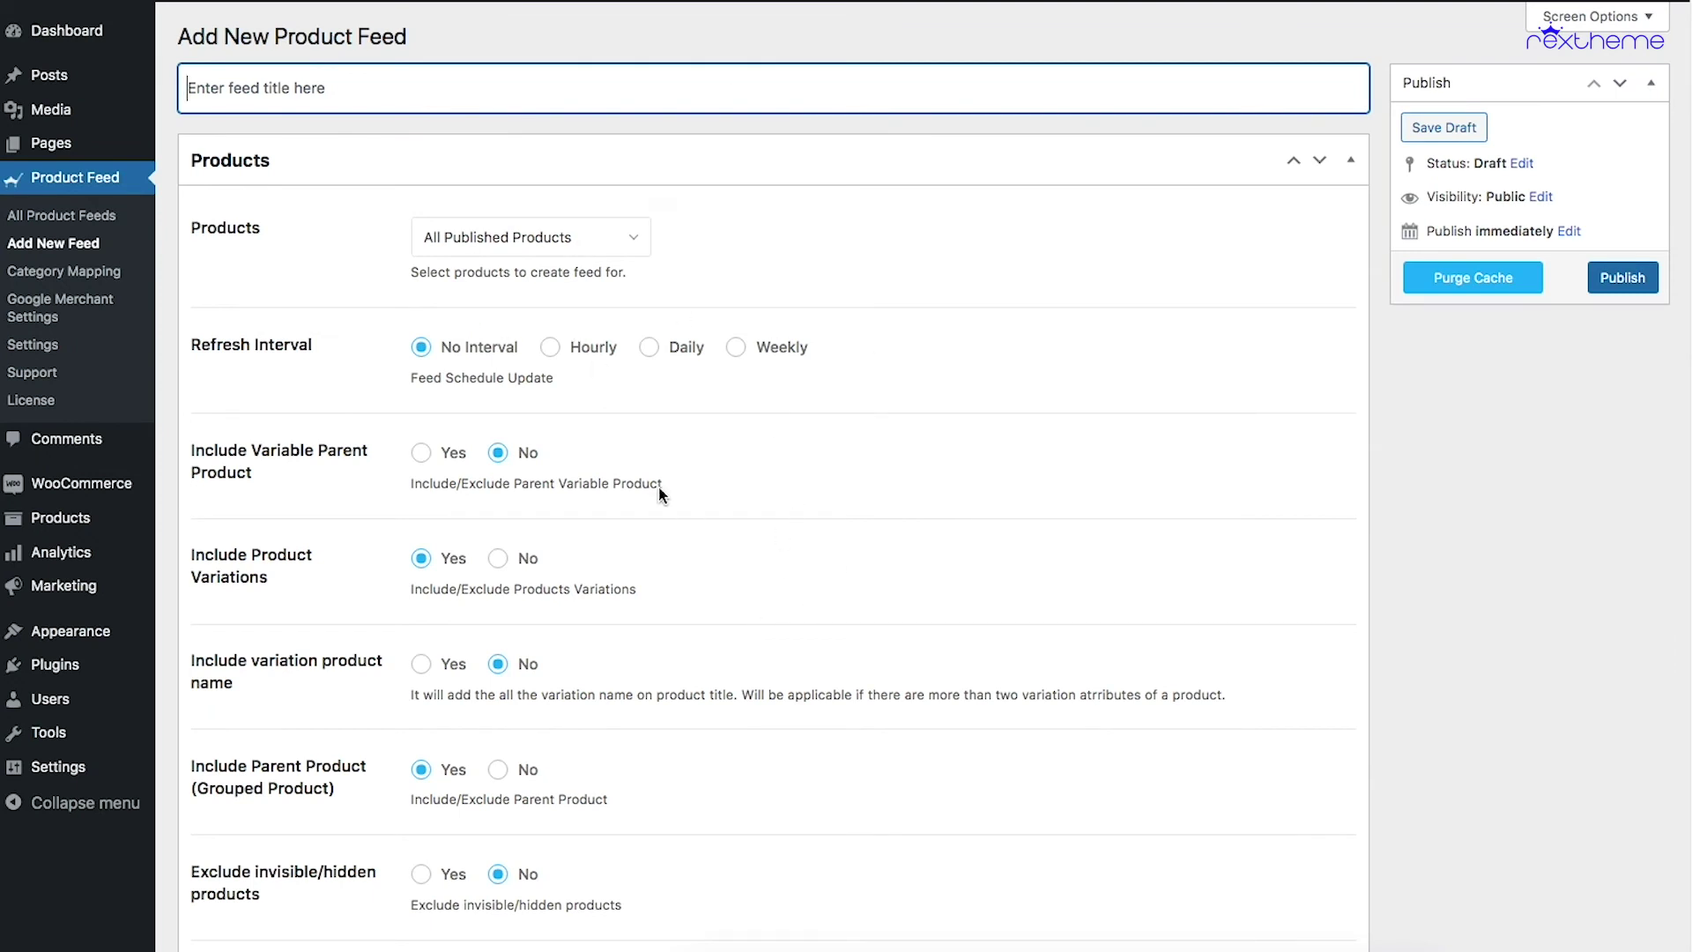
{"action": "type", "text": "New Feed"}
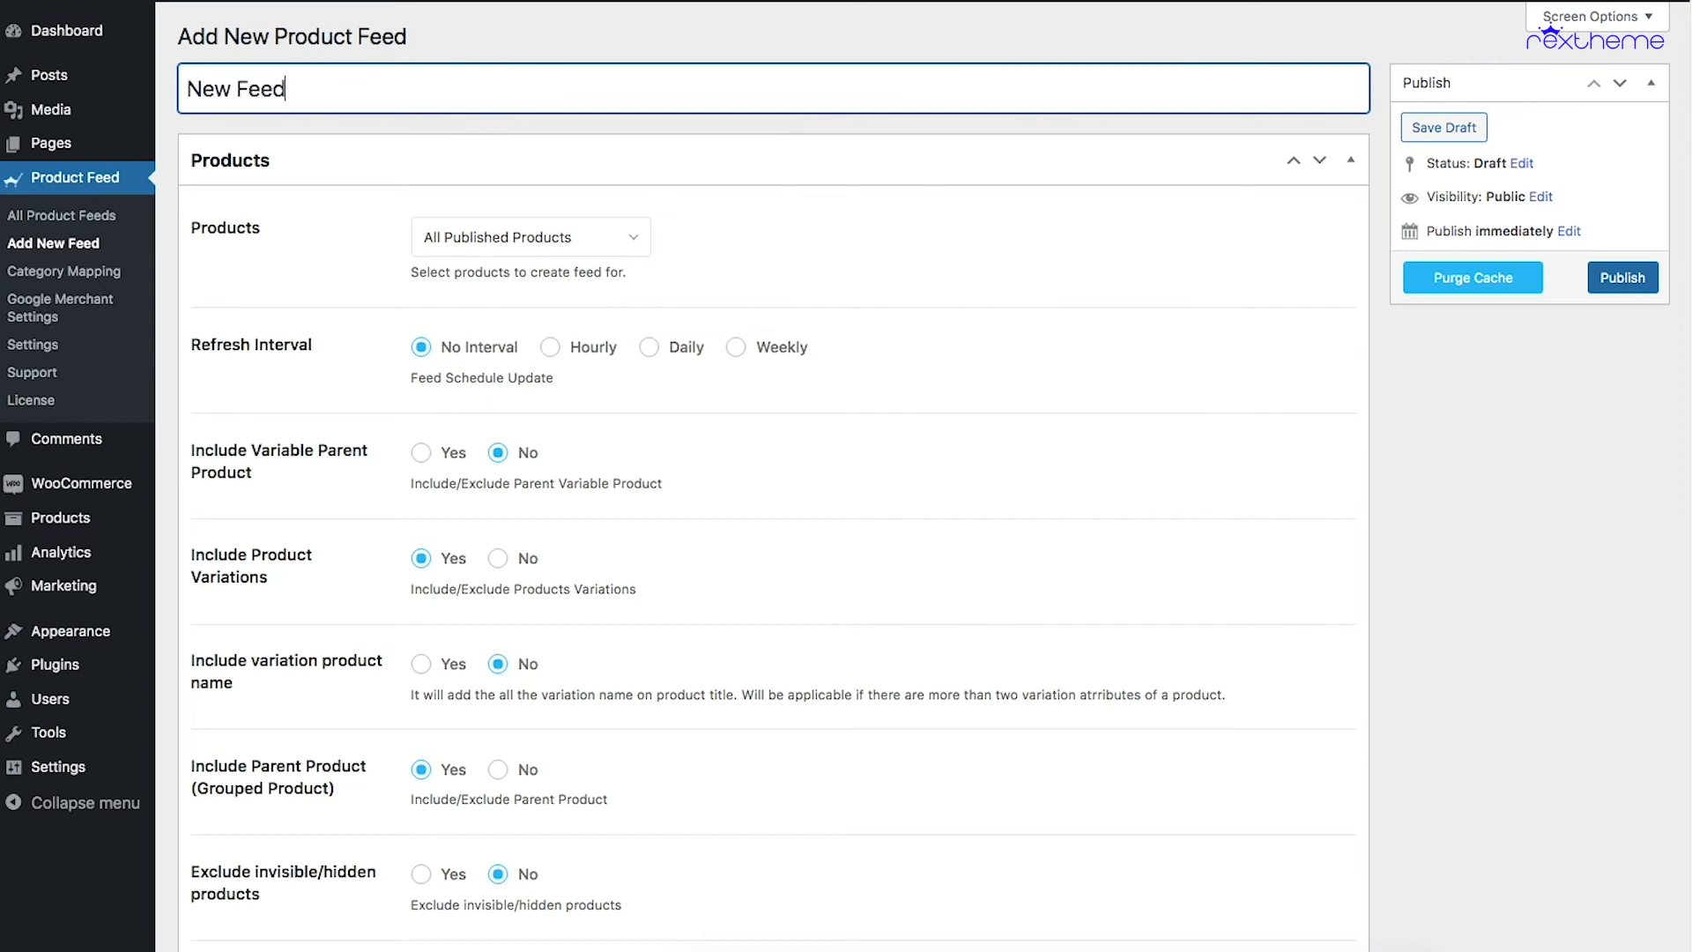
{"action": "left_click", "coordinate": [765, 132]}
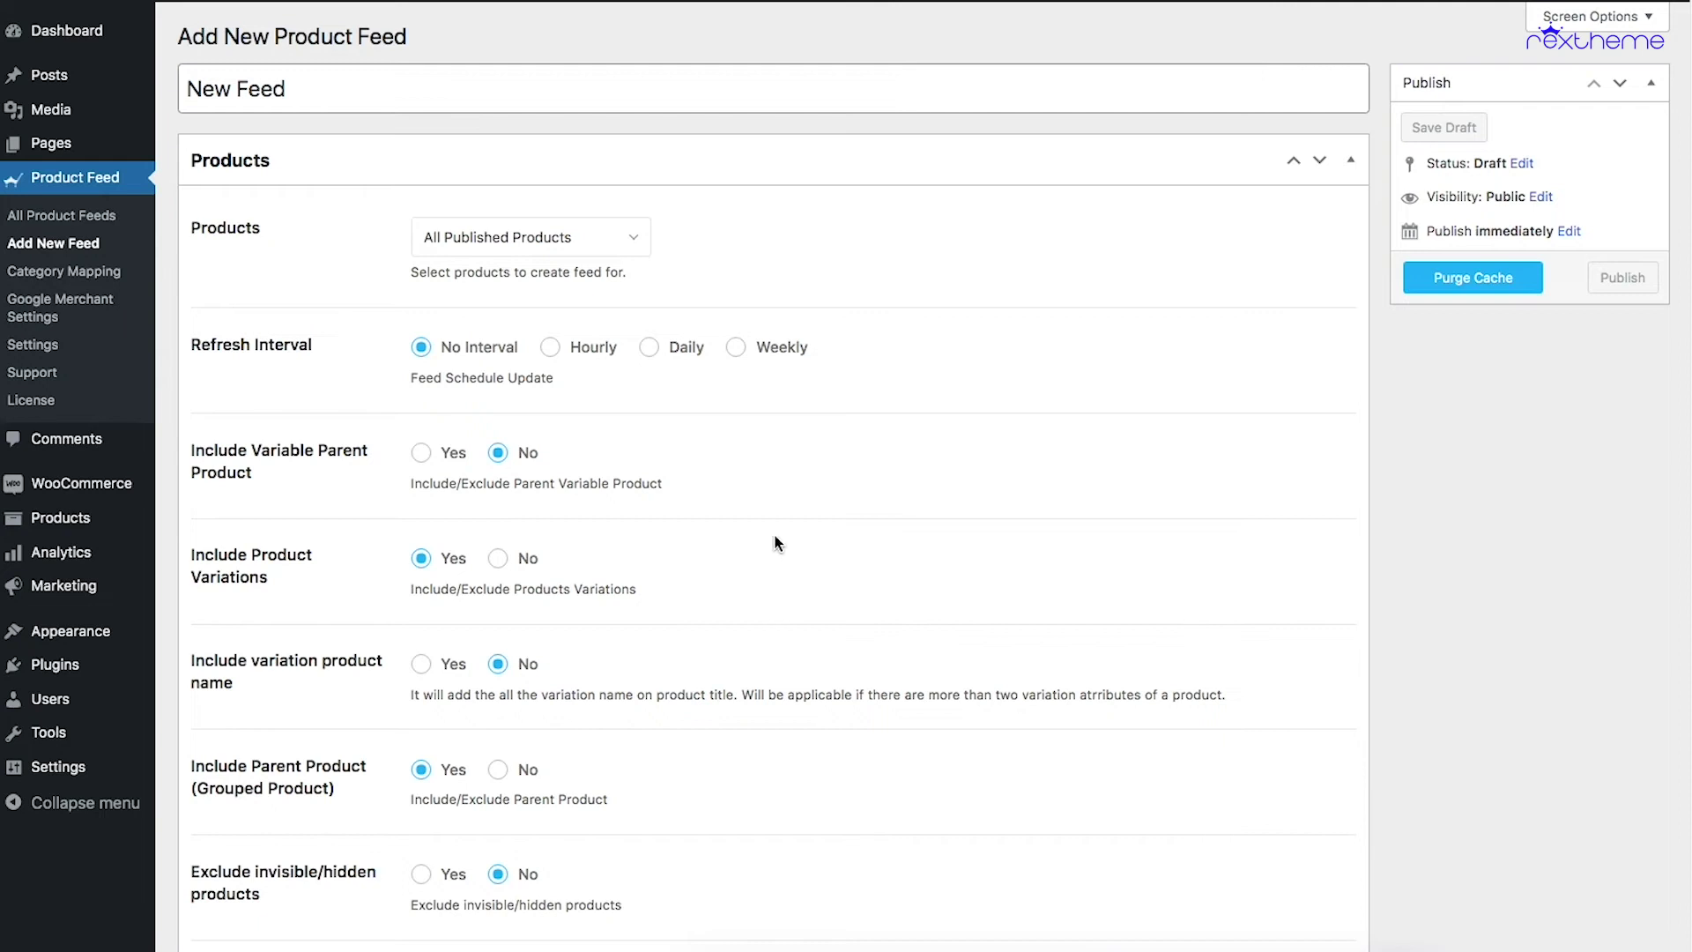
{"action": "scroll", "coordinate": [617, 569], "scroll_direction": "down", "scroll_amount": 3}
{"action": "scroll", "coordinate": [619, 569], "scroll_direction": "up", "scroll_amount": 3}
{"action": "left_click", "coordinate": [476, 236]}
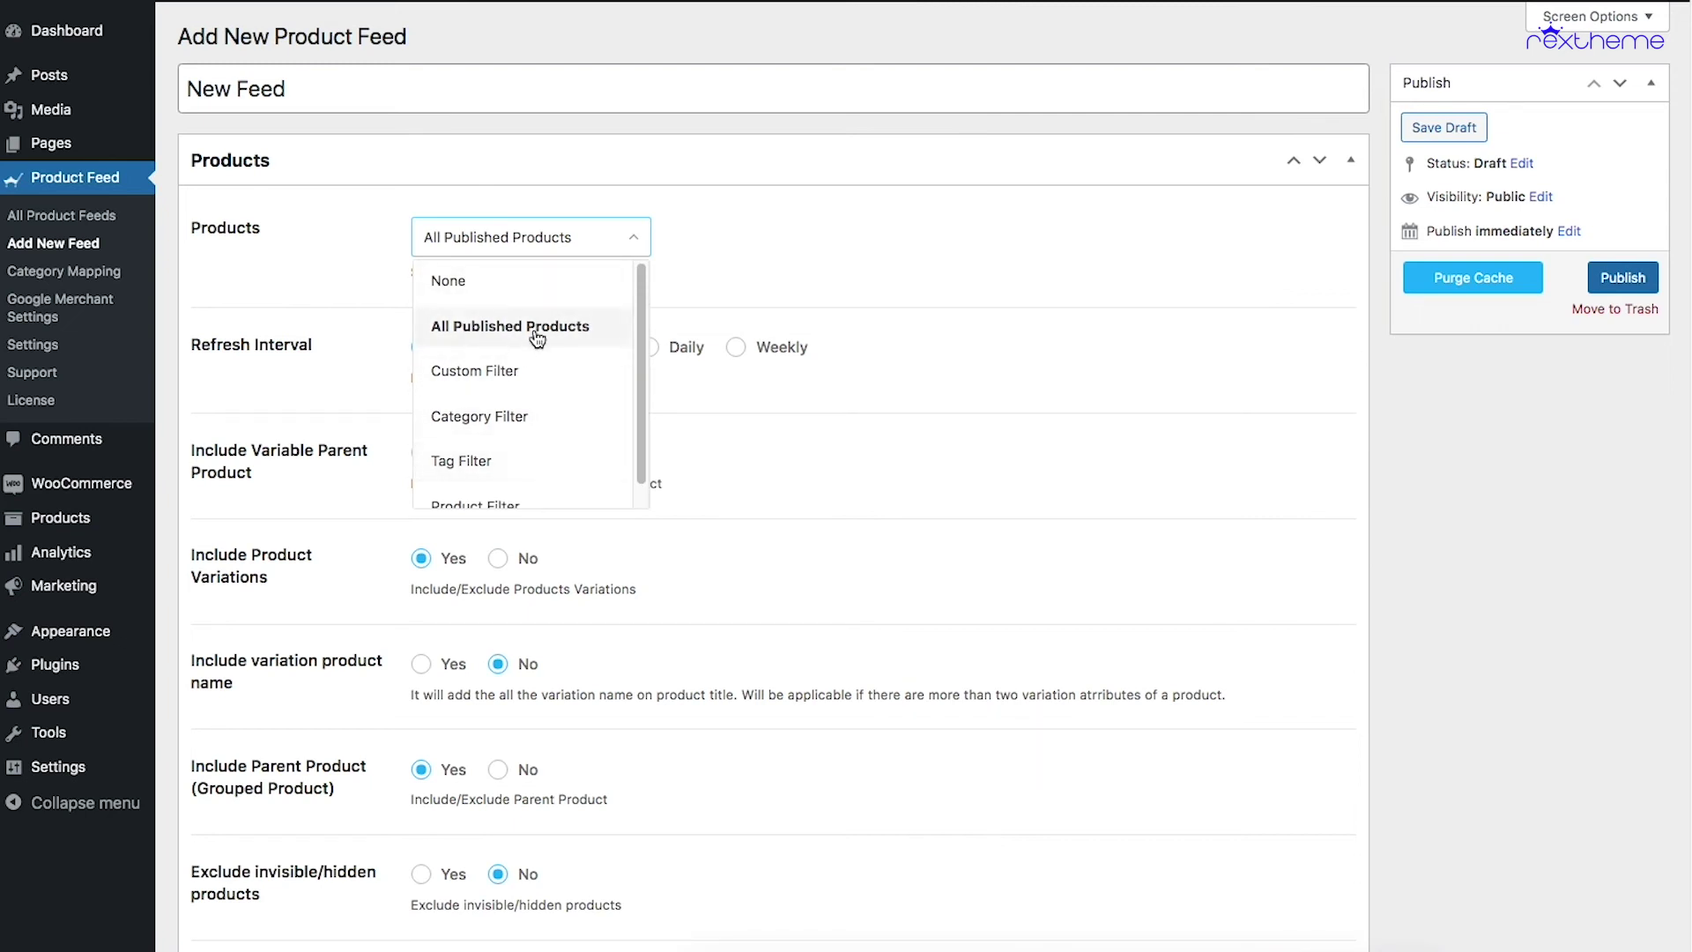
Keep All Published Products, set the refresh interval to Daily, and review the remaining options
{"action": "left_click", "coordinate": [807, 277]}
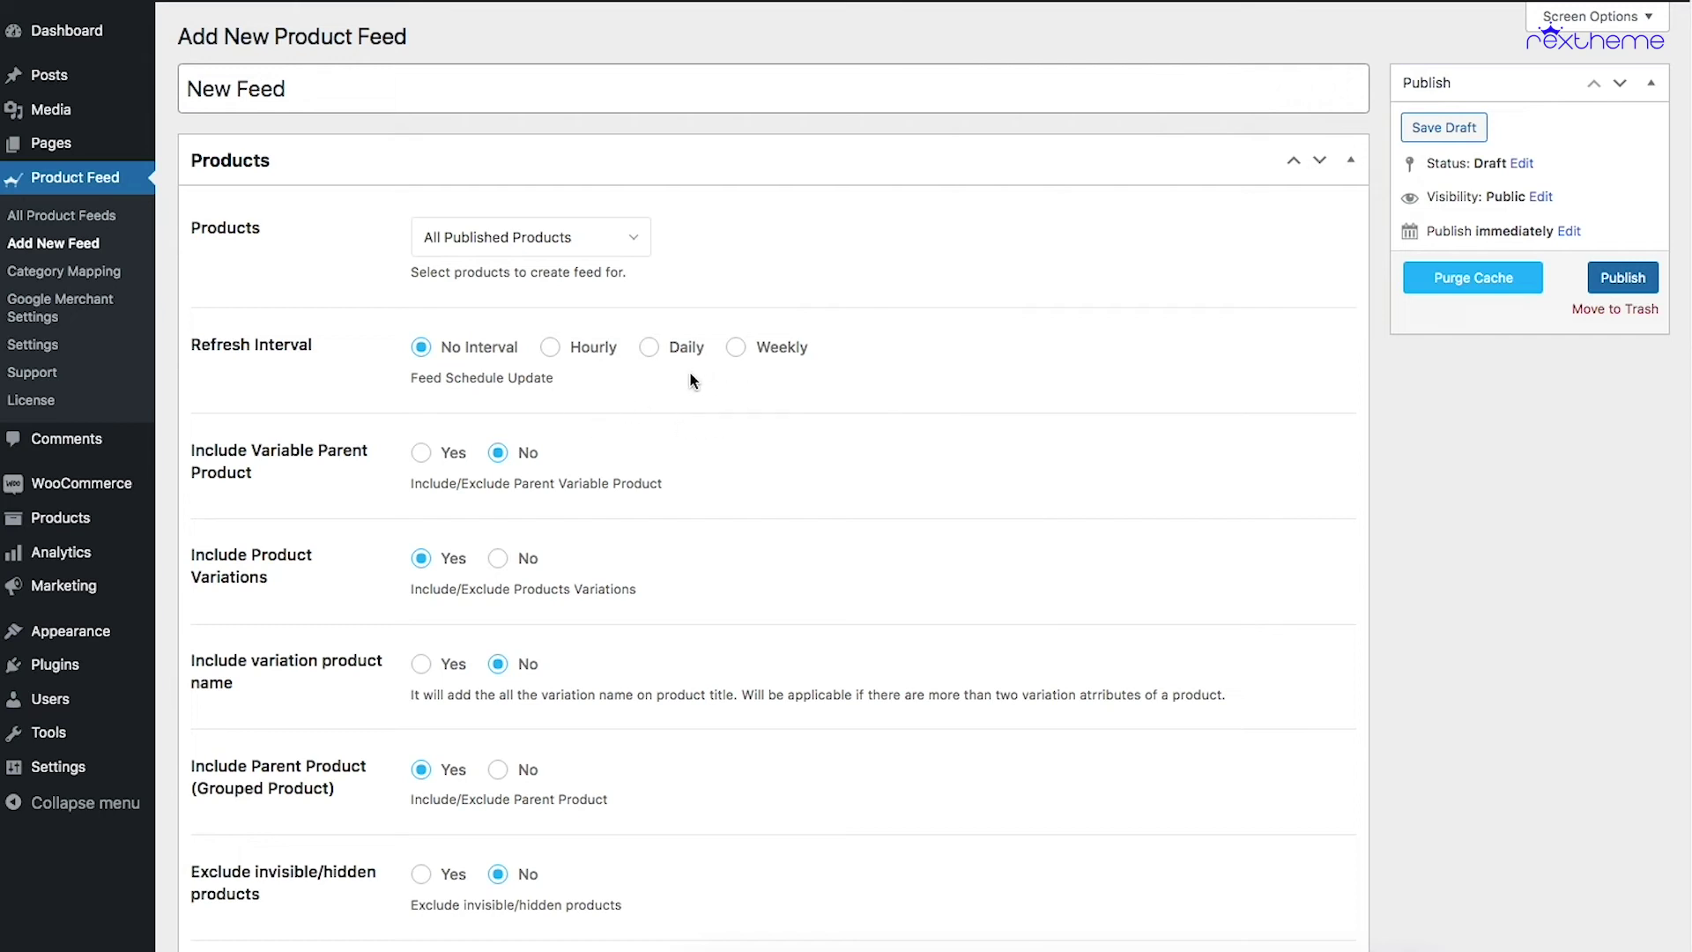
{"action": "left_click", "coordinate": [584, 351]}
{"action": "left_click", "coordinate": [650, 347]}
{"action": "scroll", "coordinate": [547, 348], "scroll_direction": "down", "scroll_amount": 2}
{"action": "scroll", "coordinate": [721, 312], "scroll_direction": "down", "scroll_amount": 1}
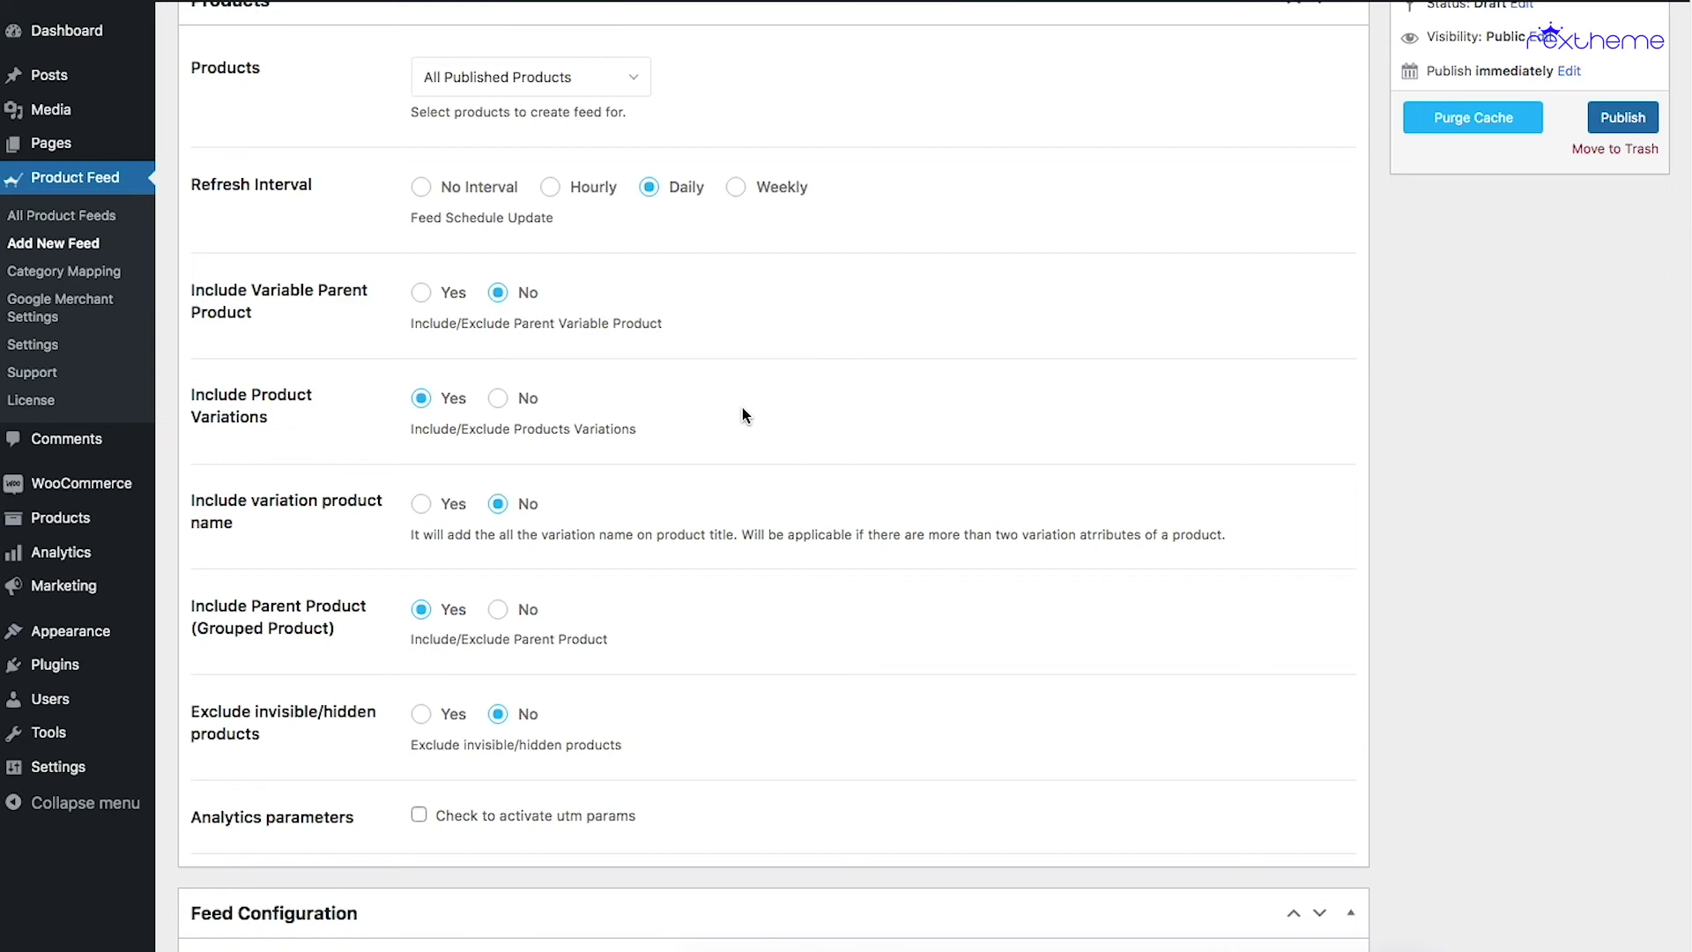
{"action": "scroll", "coordinate": [811, 520], "scroll_direction": "down", "scroll_amount": 1}
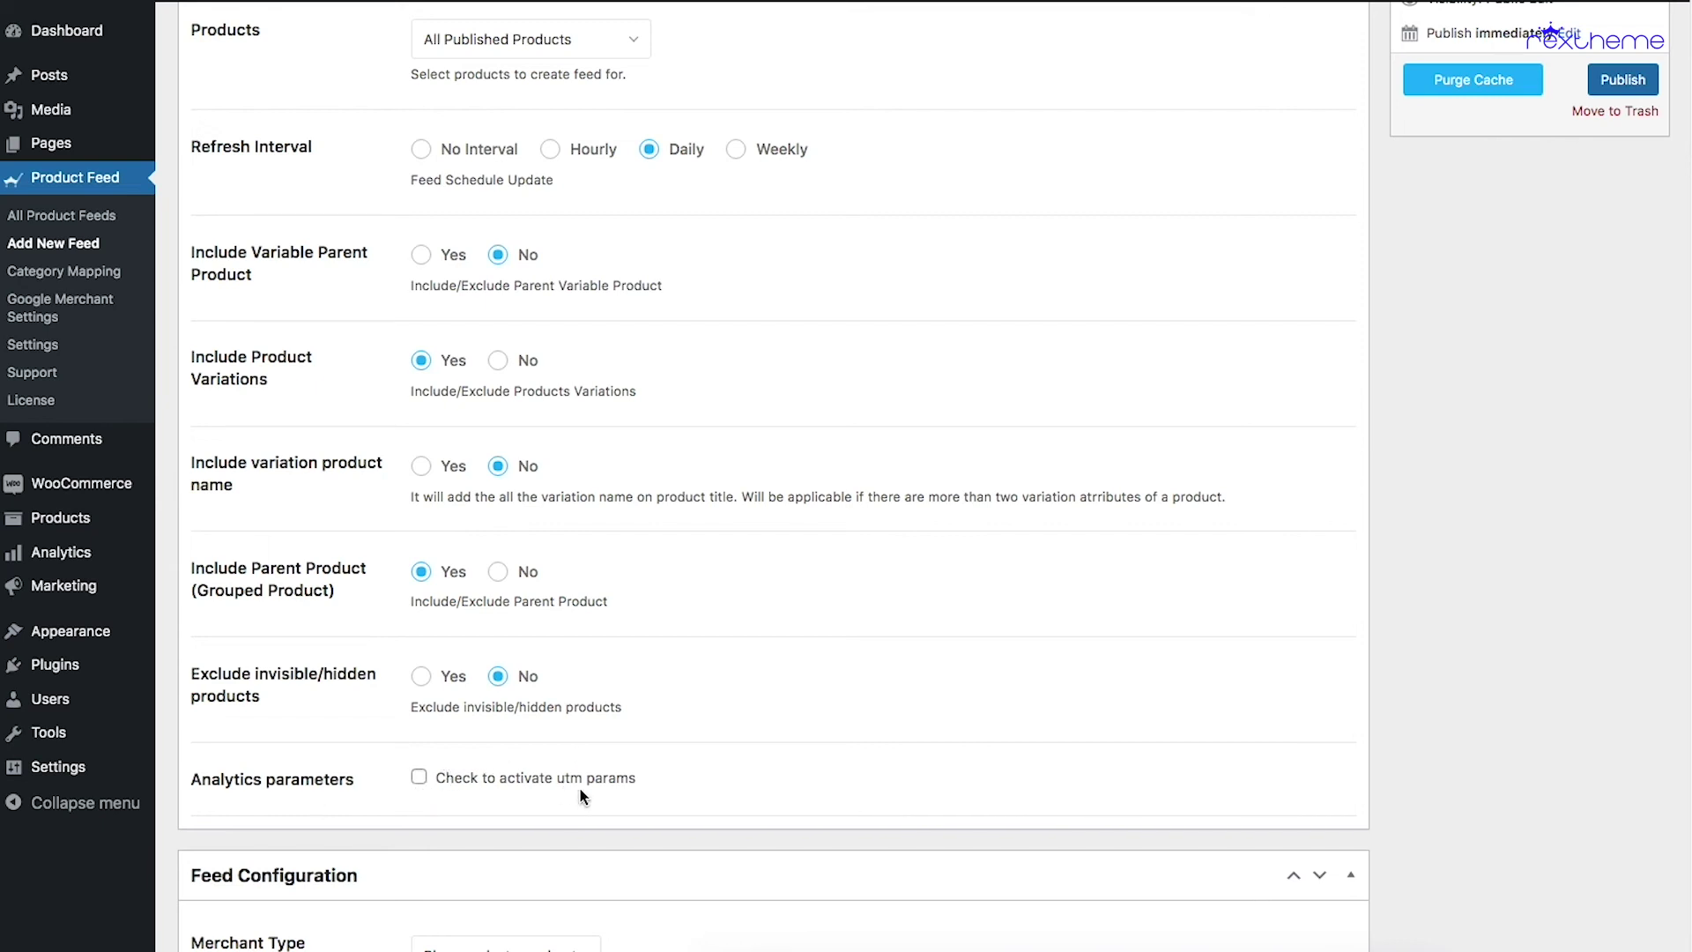
{"action": "scroll", "coordinate": [582, 793], "scroll_direction": "down", "scroll_amount": 4}
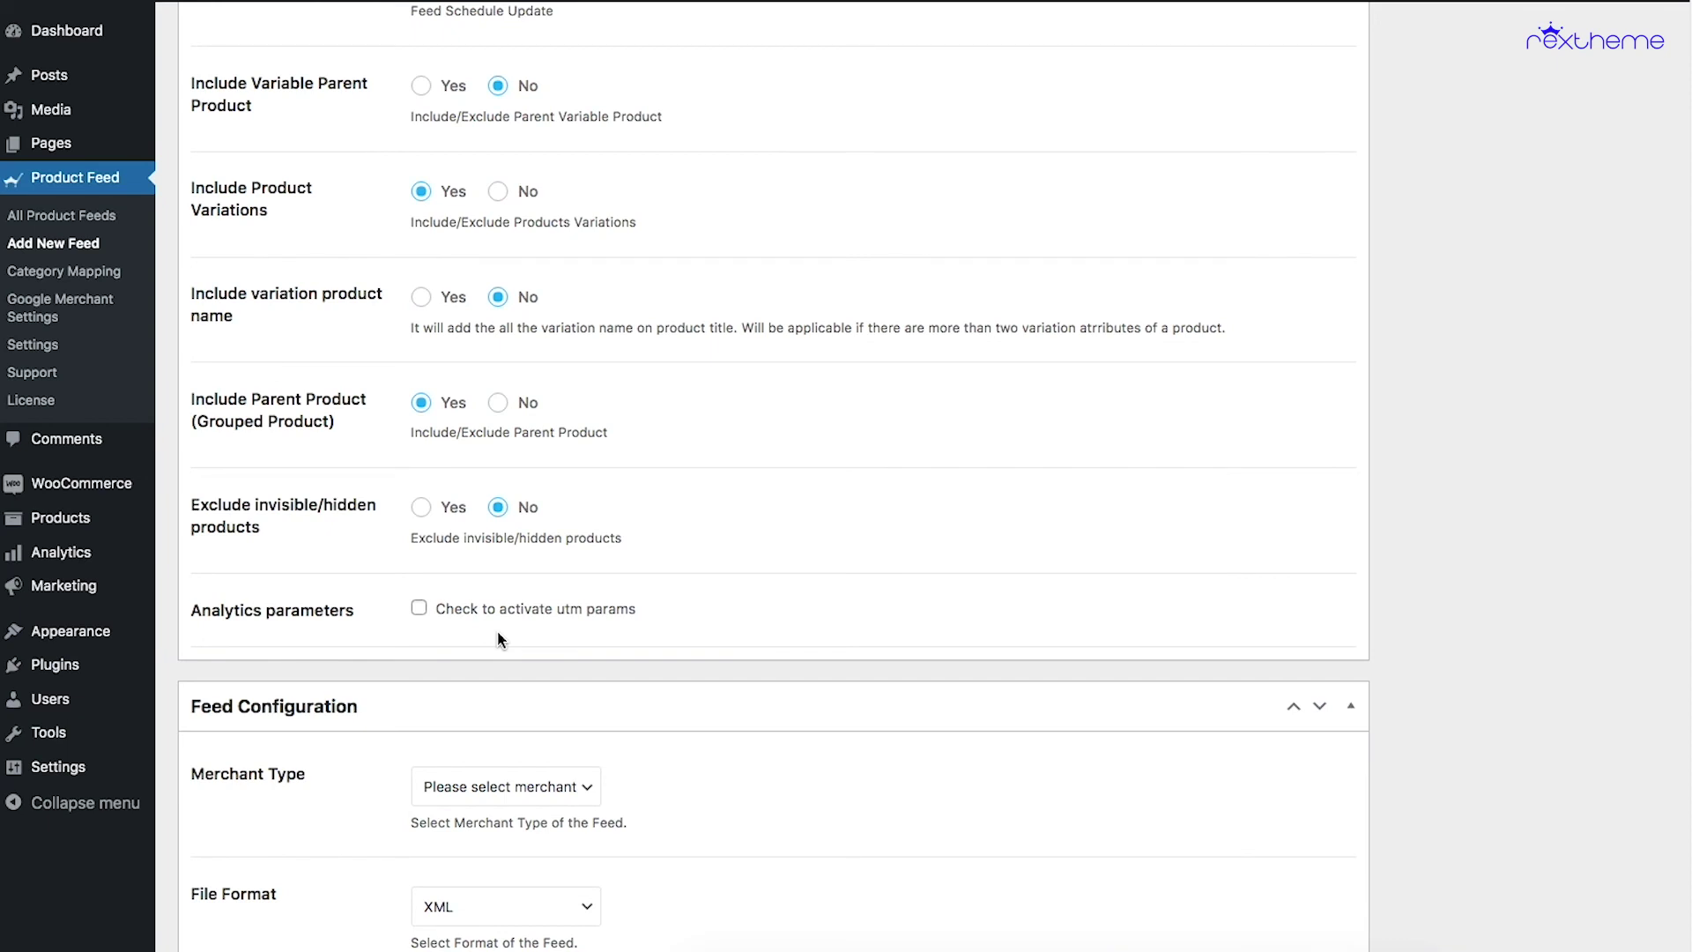
{"action": "left_click", "coordinate": [563, 610]}
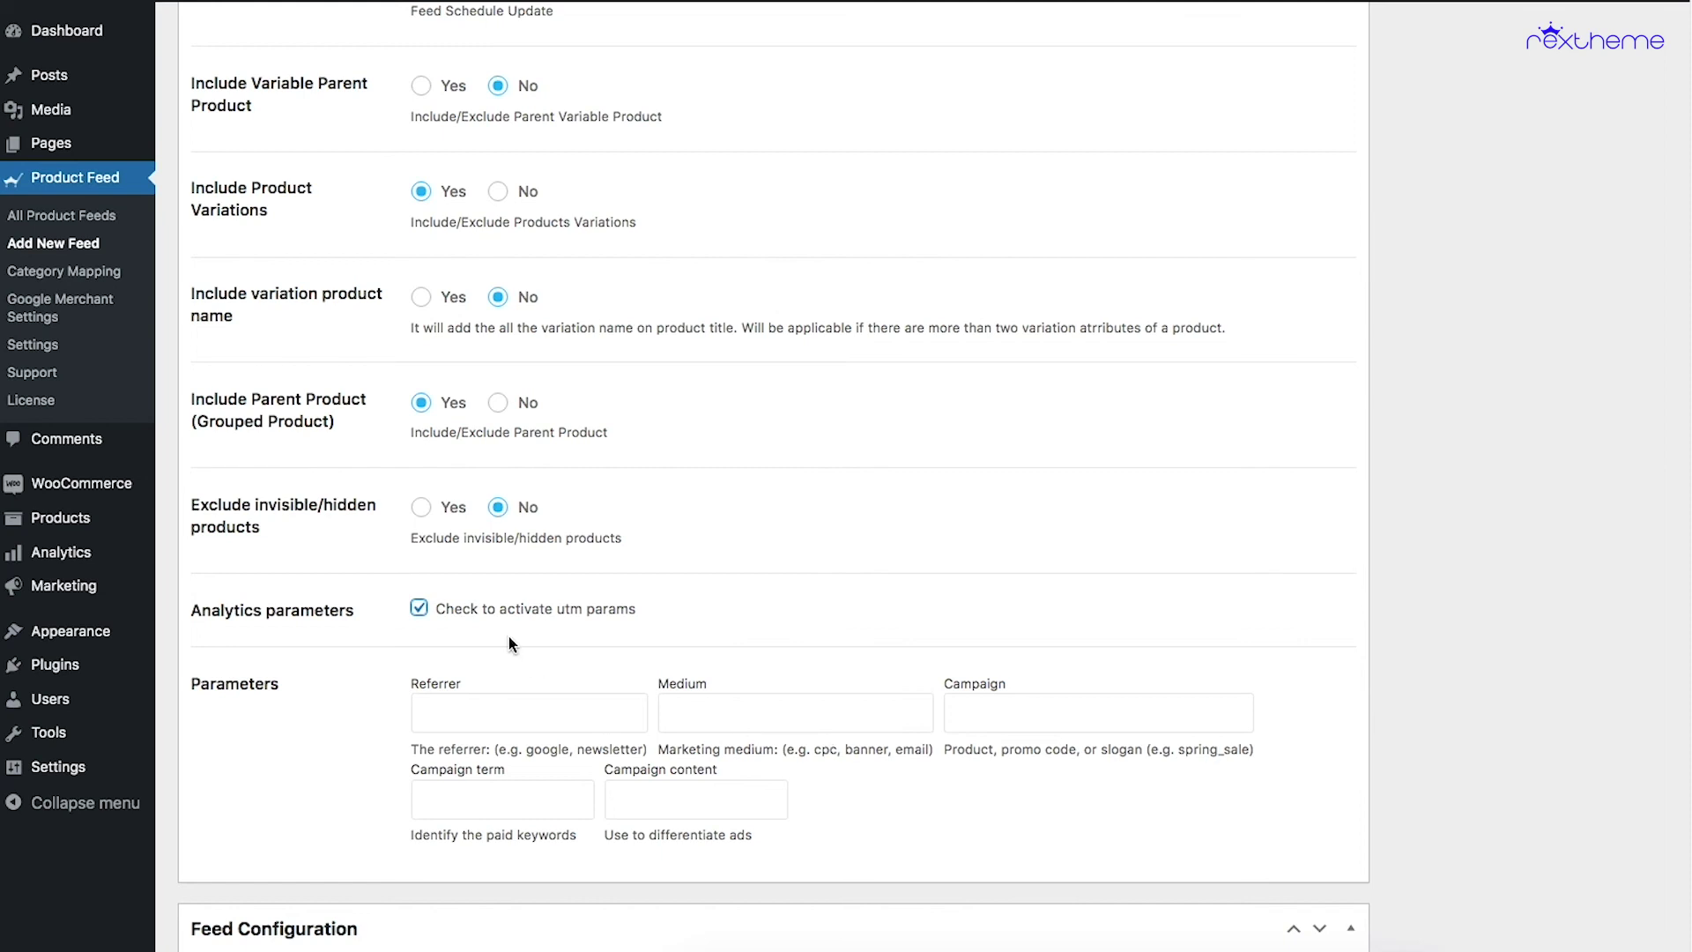
{"action": "left_click", "coordinate": [419, 608]}
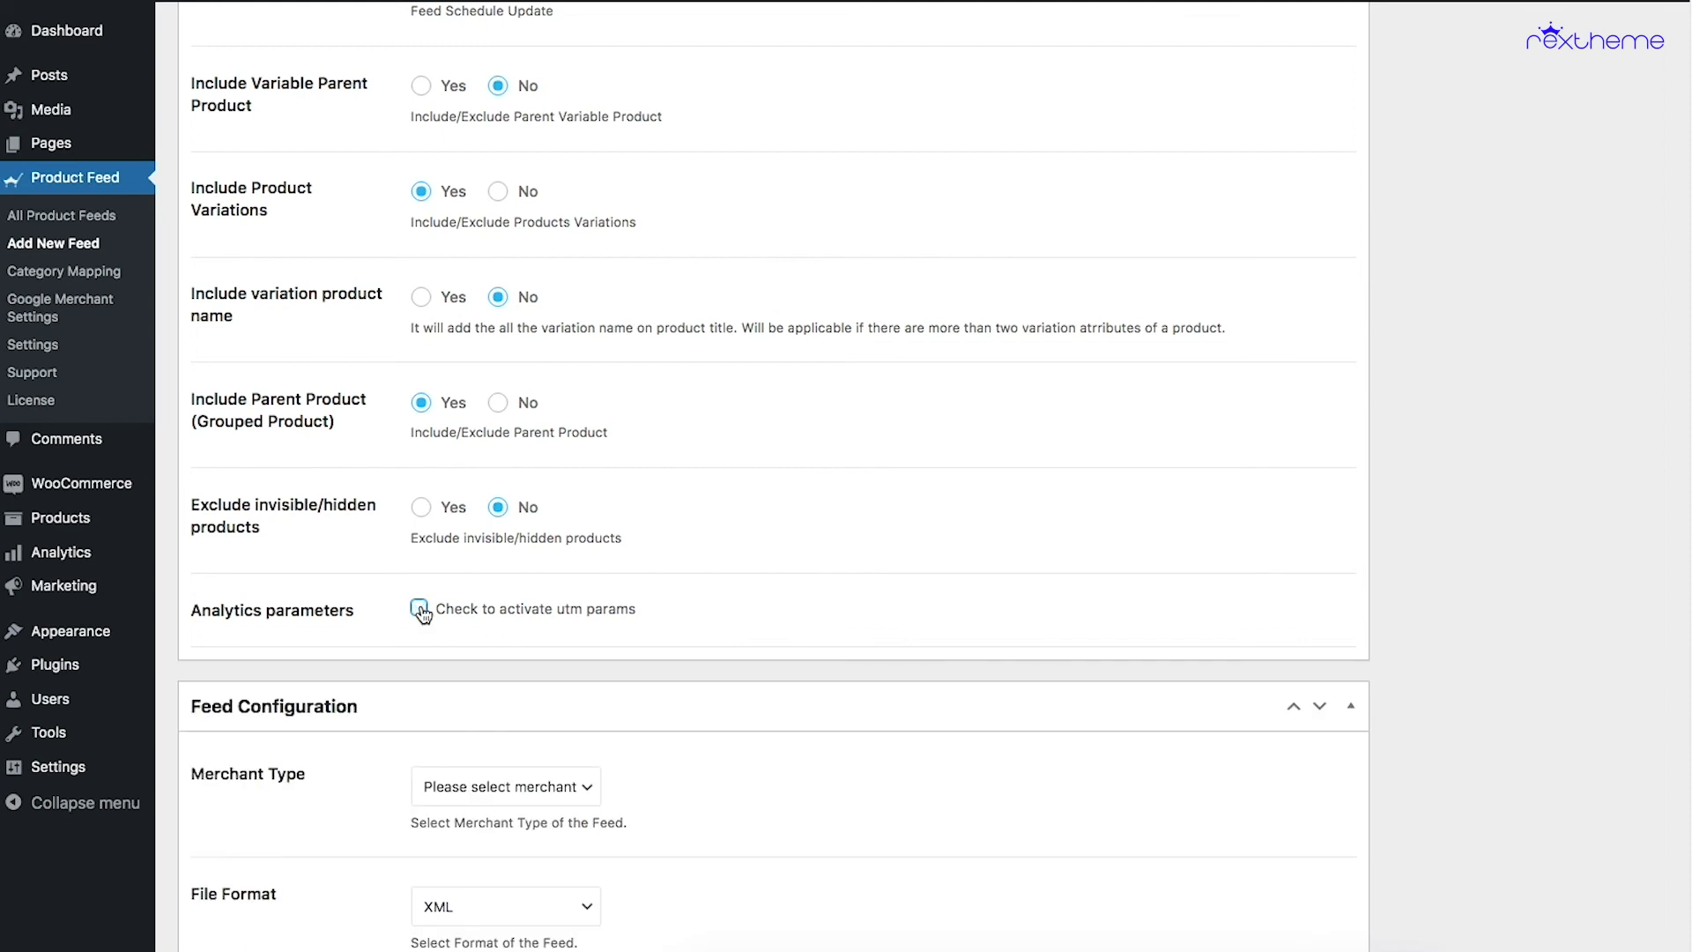
{"action": "scroll", "coordinate": [440, 661], "scroll_direction": "down", "scroll_amount": 3}
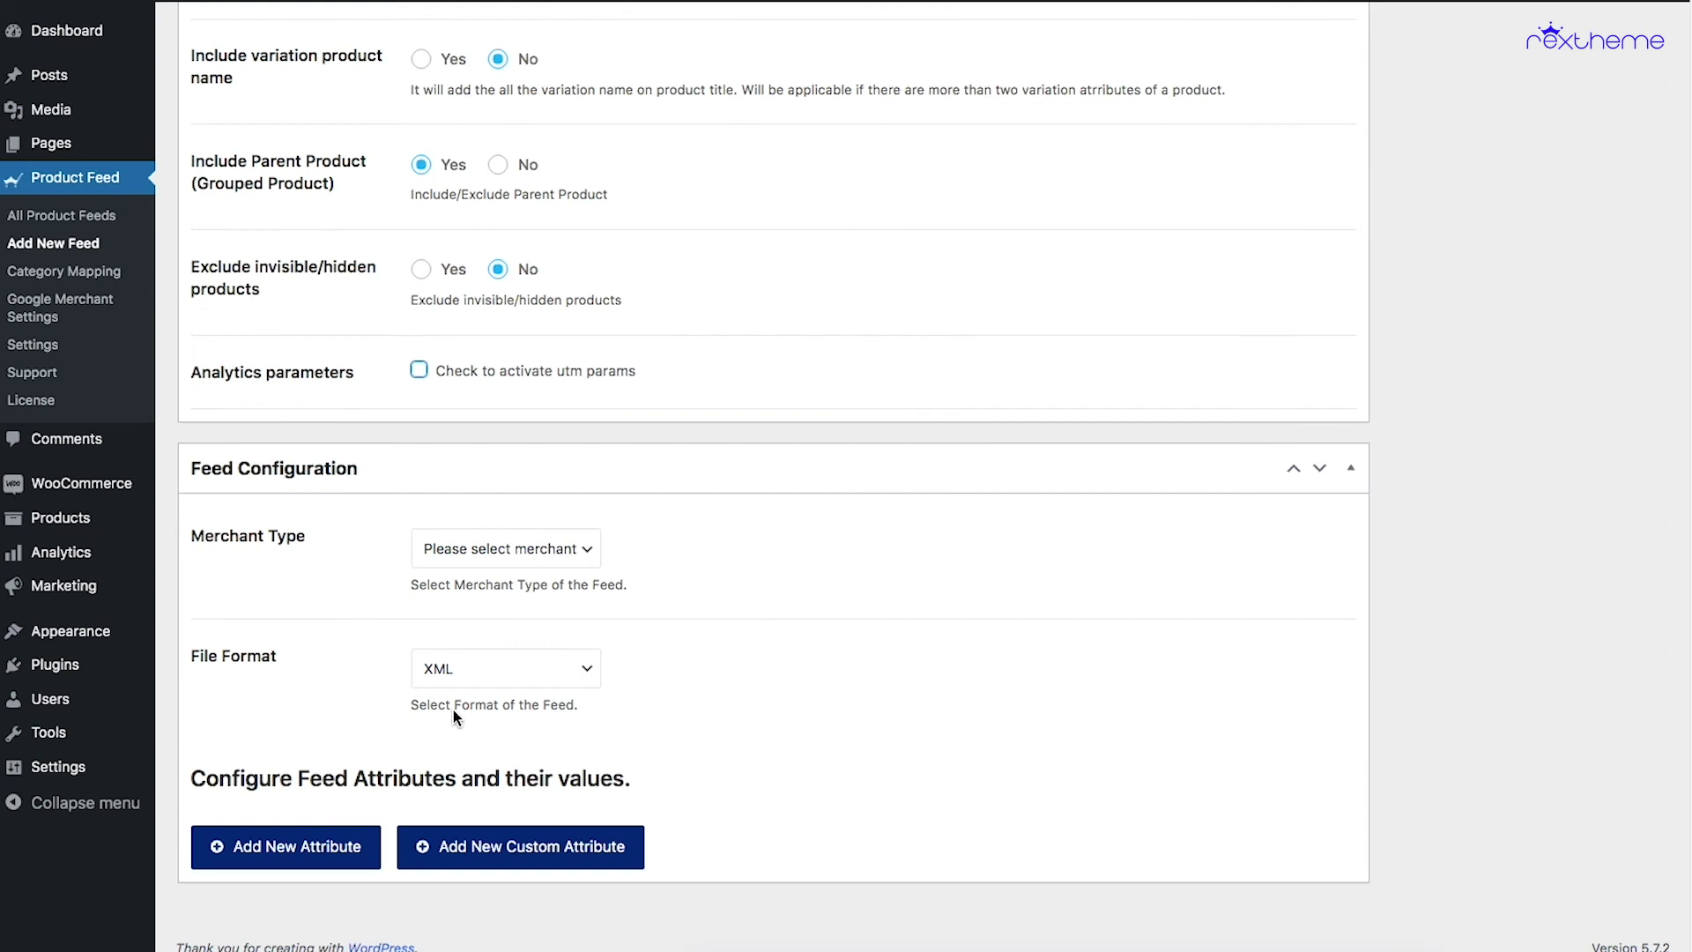
Set the feed's merchant type to Google Shopping to load its default attribute table
{"action": "left_click", "coordinate": [571, 557]}
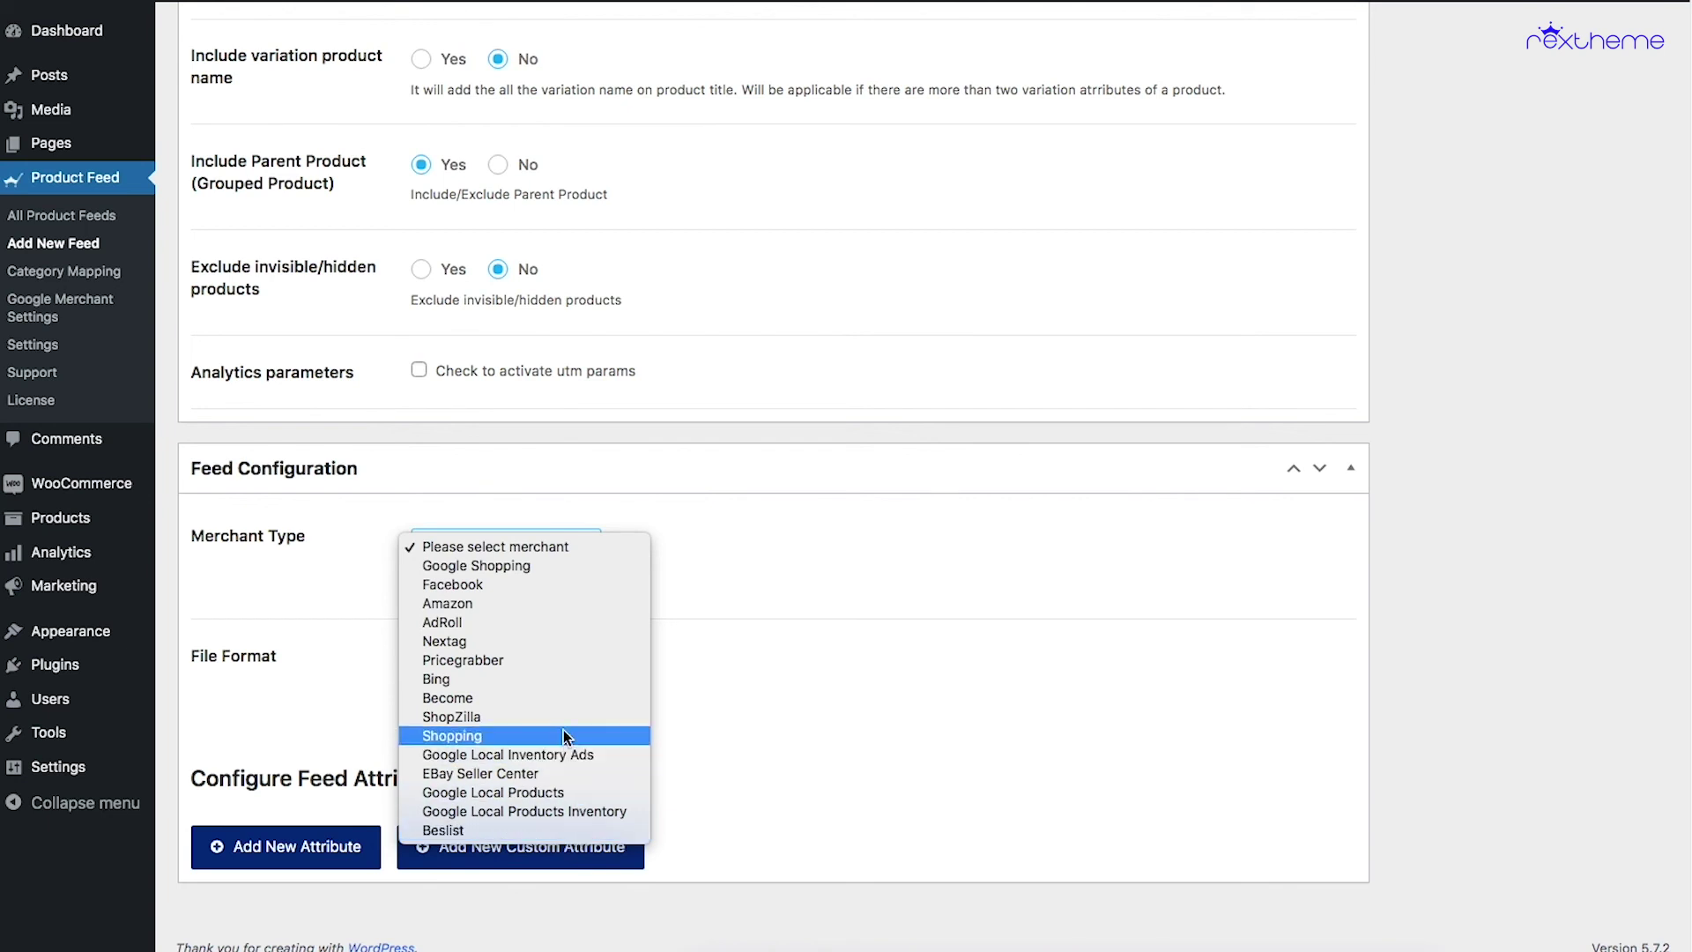
{"action": "left_click", "coordinate": [543, 564]}
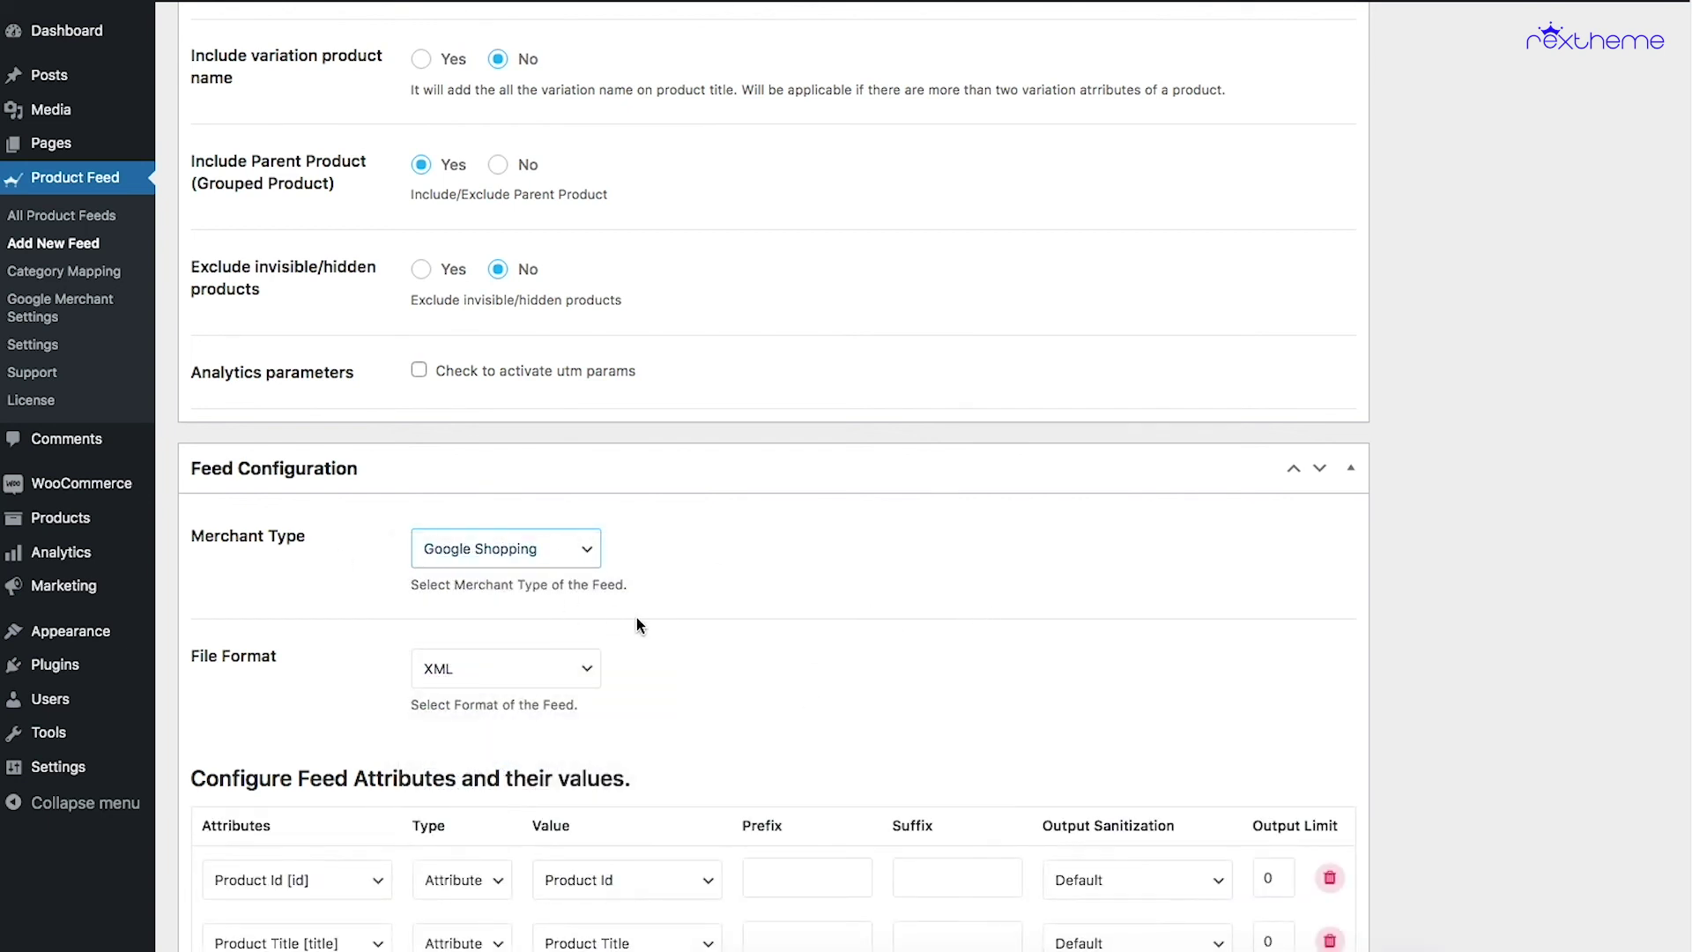
{"action": "scroll", "coordinate": [636, 618], "scroll_direction": "down", "scroll_amount": 7}
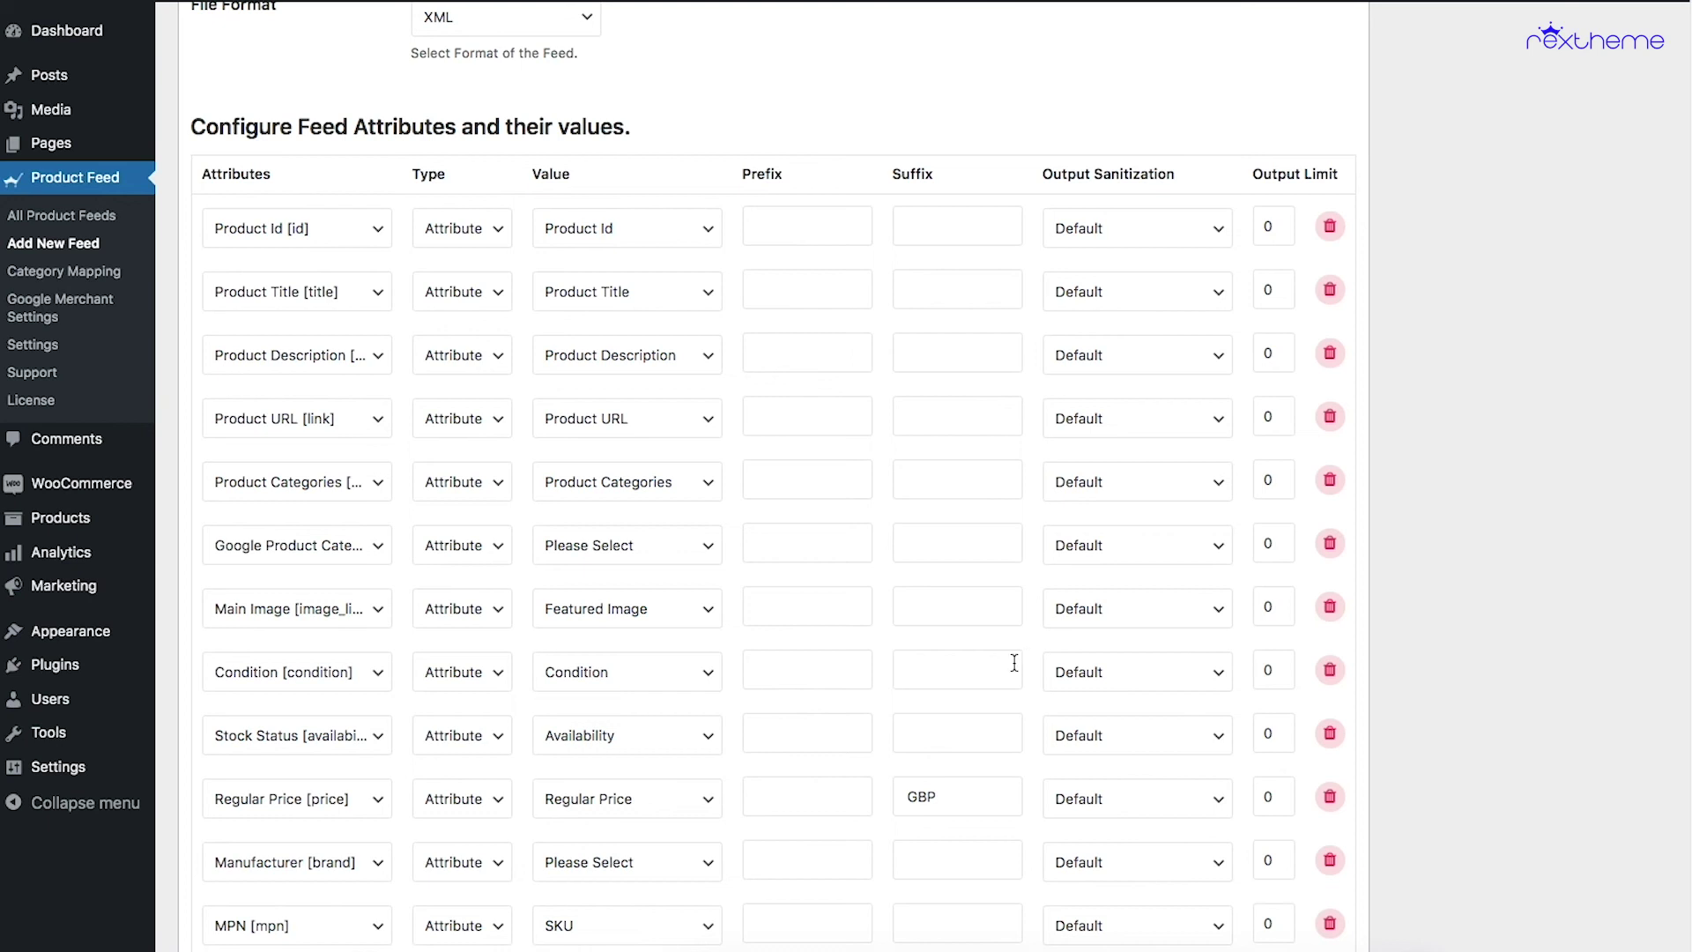
{"action": "scroll", "coordinate": [996, 684], "scroll_direction": "down", "scroll_amount": 2}
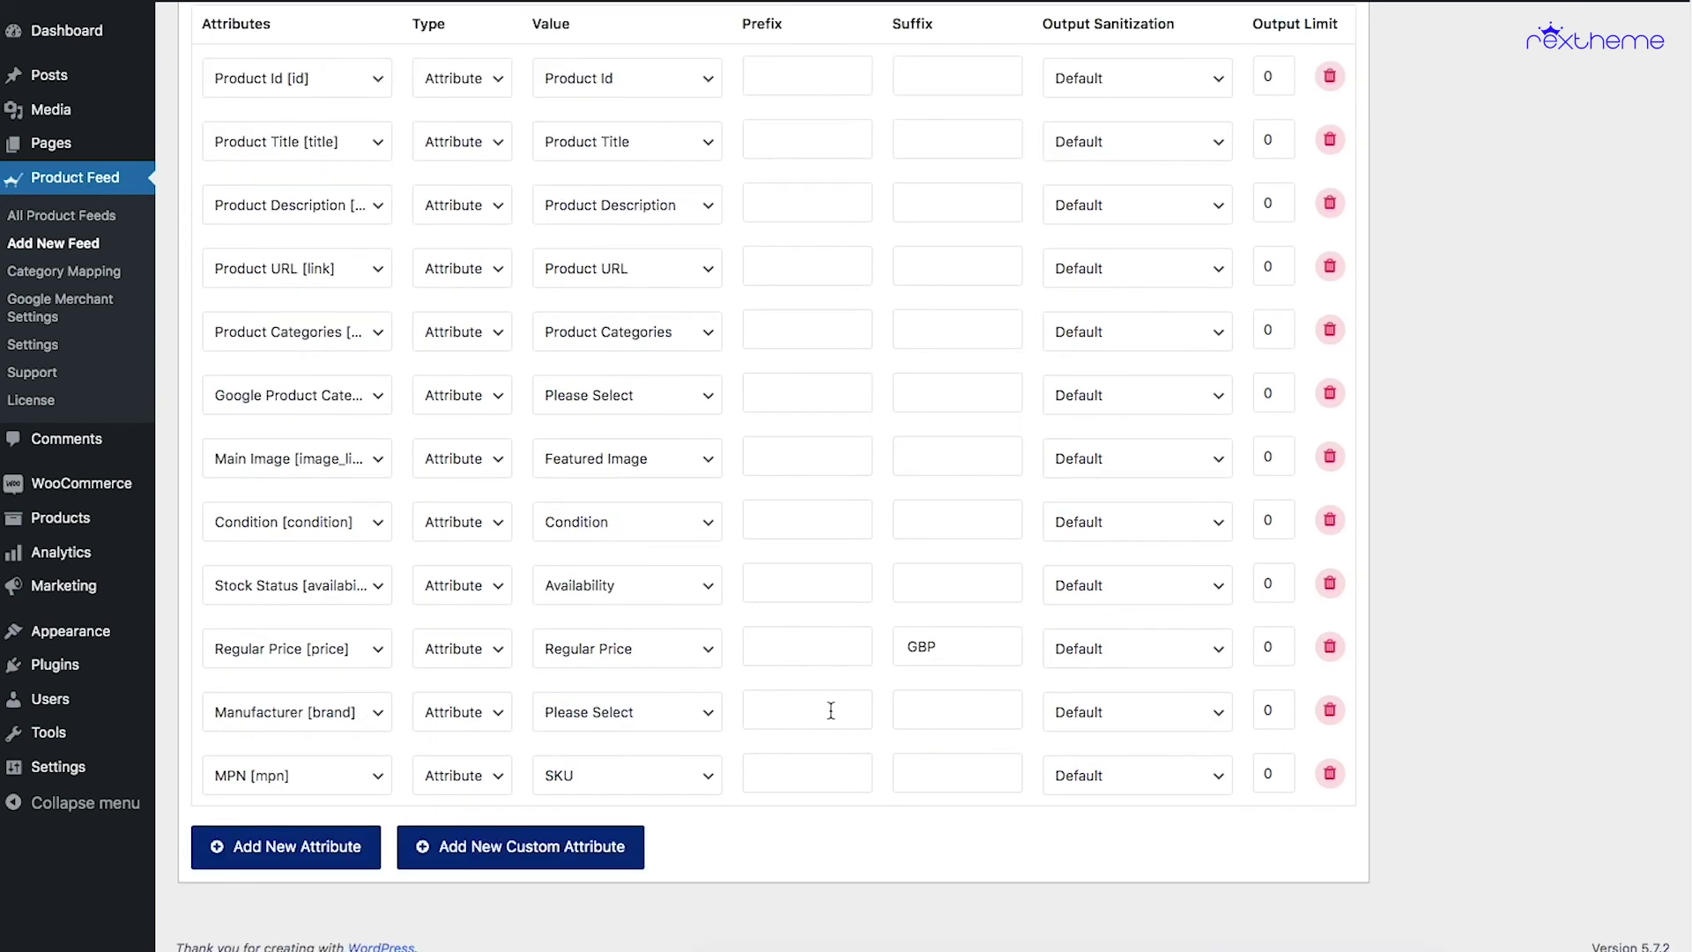
{"action": "scroll", "coordinate": [763, 486], "scroll_direction": "up", "scroll_amount": 1}
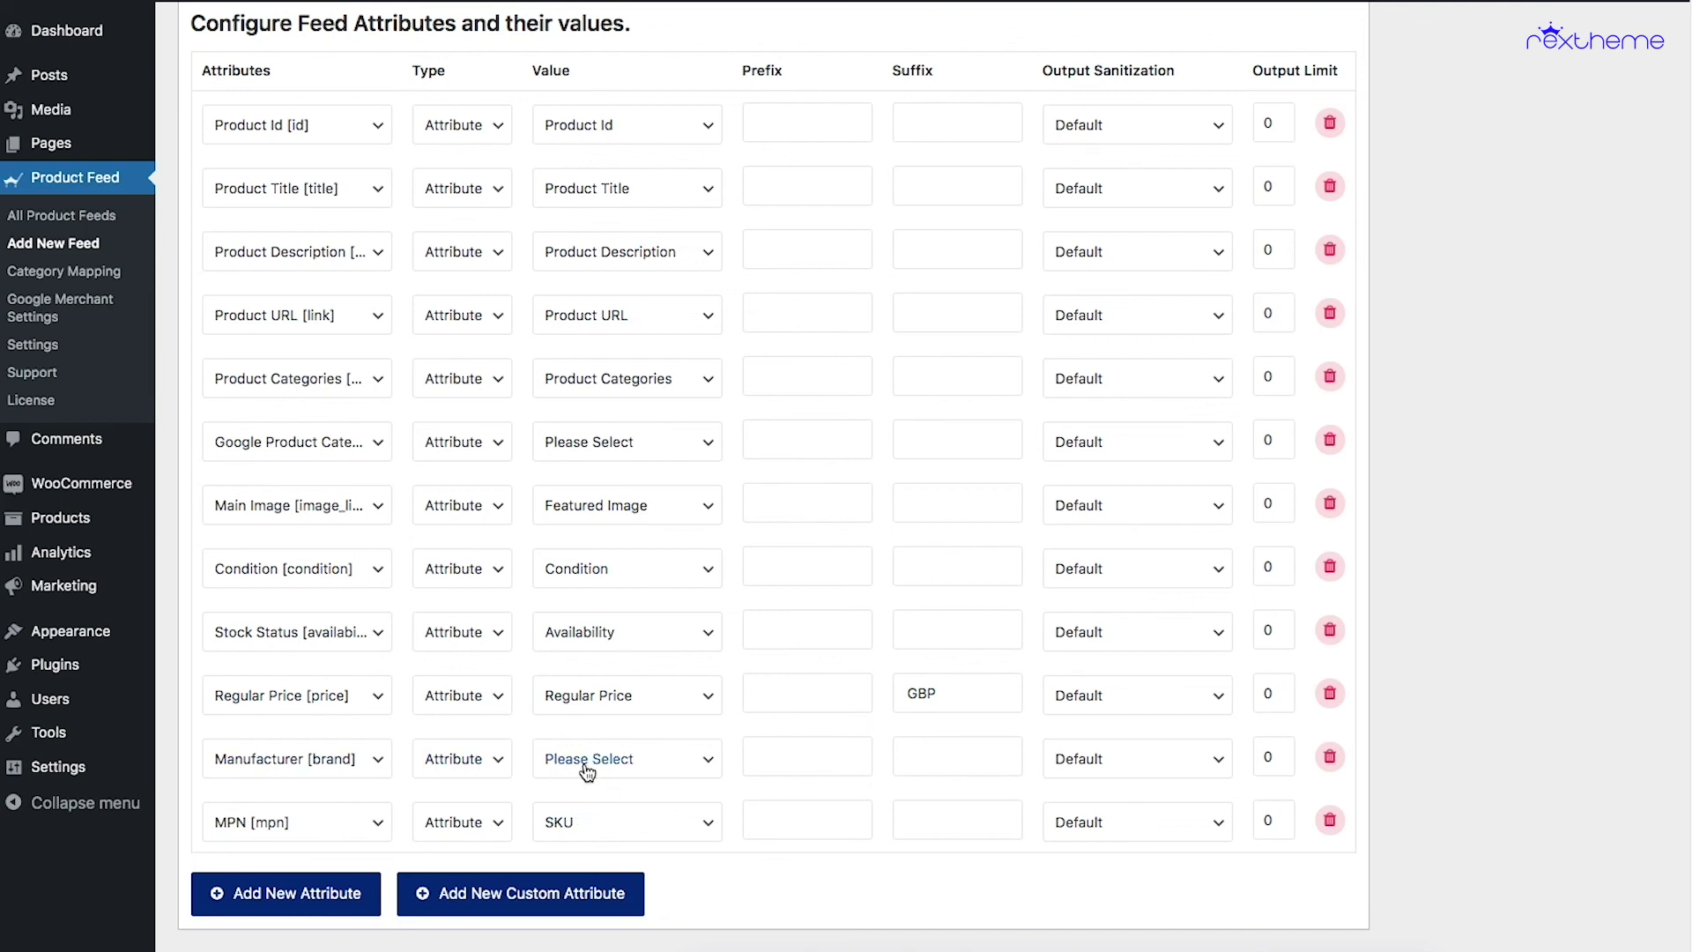
Review the attribute rows: GBP appended to Regular Price and MPN filled from SKU
{"action": "left_click", "coordinate": [732, 763]}
{"action": "left_click", "coordinate": [764, 818]}
{"action": "scroll", "coordinate": [763, 818], "scroll_direction": "down", "scroll_amount": 1}
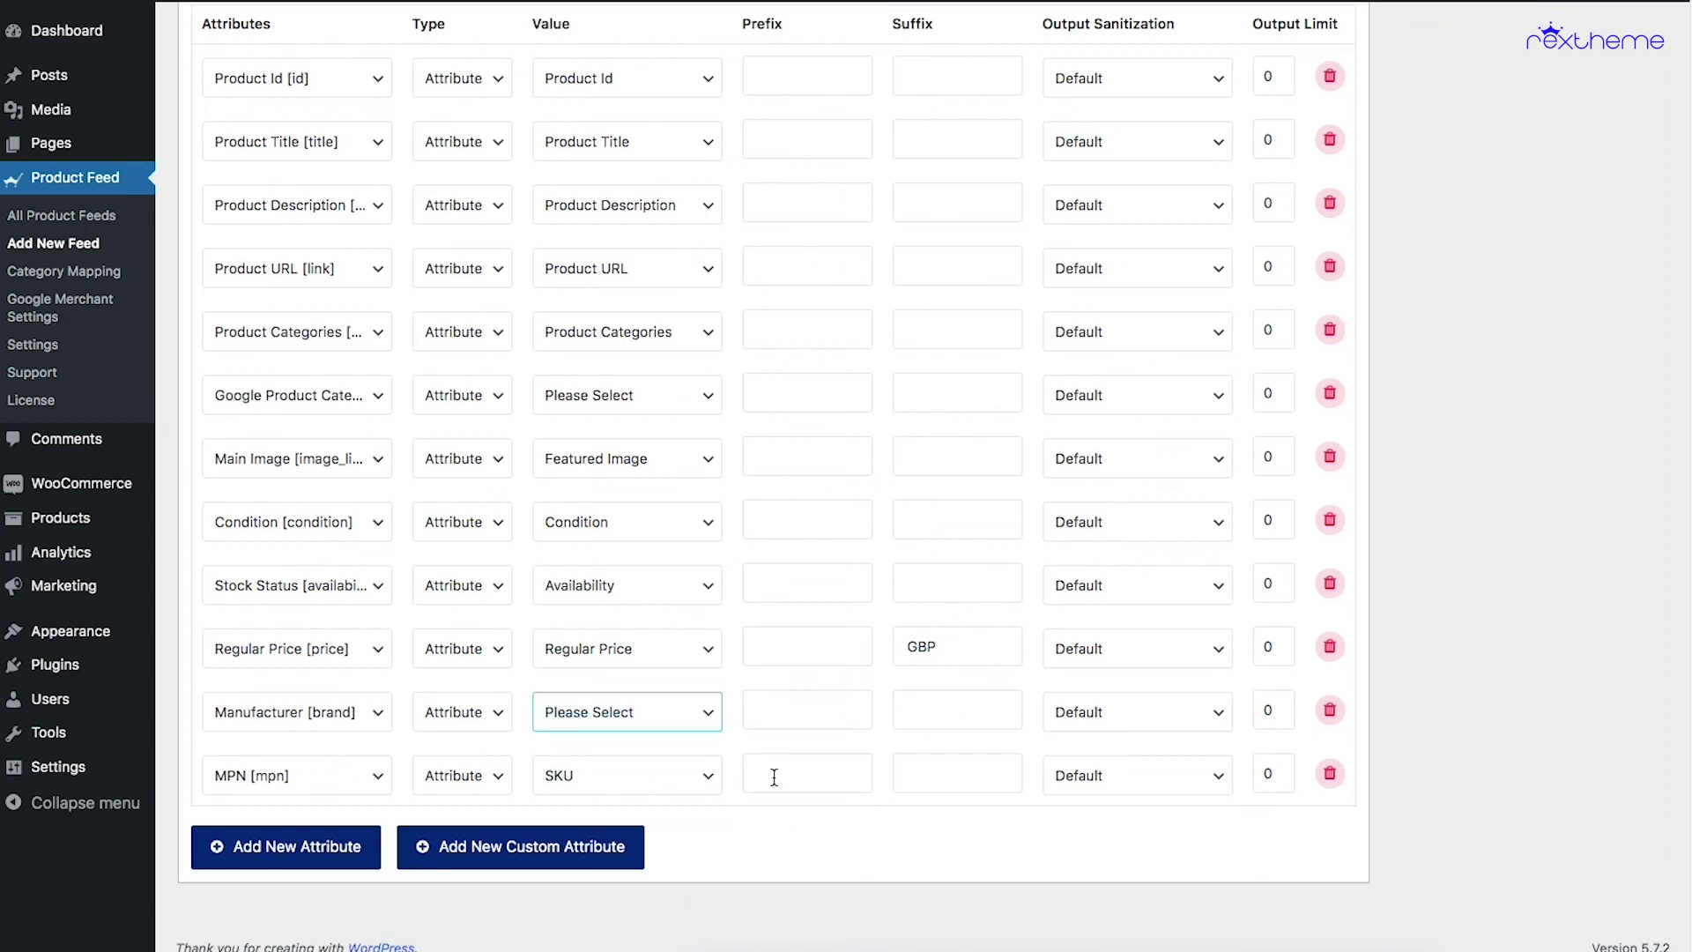
{"action": "scroll", "coordinate": [1012, 552], "scroll_direction": "up", "scroll_amount": 15}
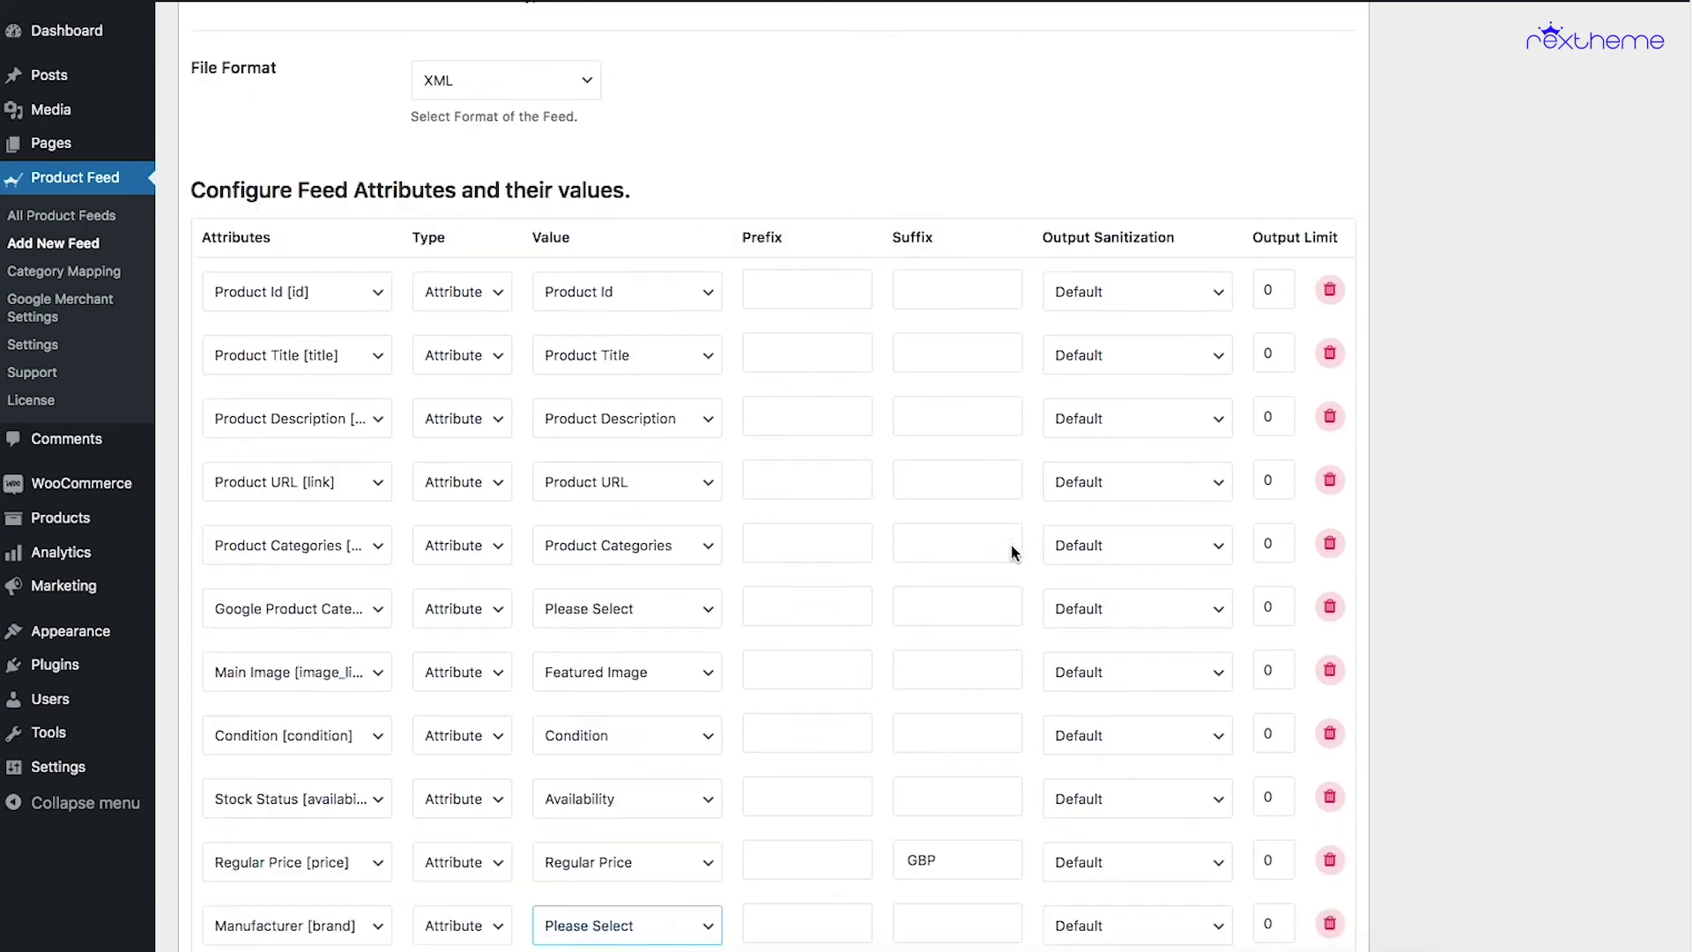
Publish New Feed, scroll through its generated XML, then select the feed URL
{"action": "left_click", "coordinate": [1608, 273]}
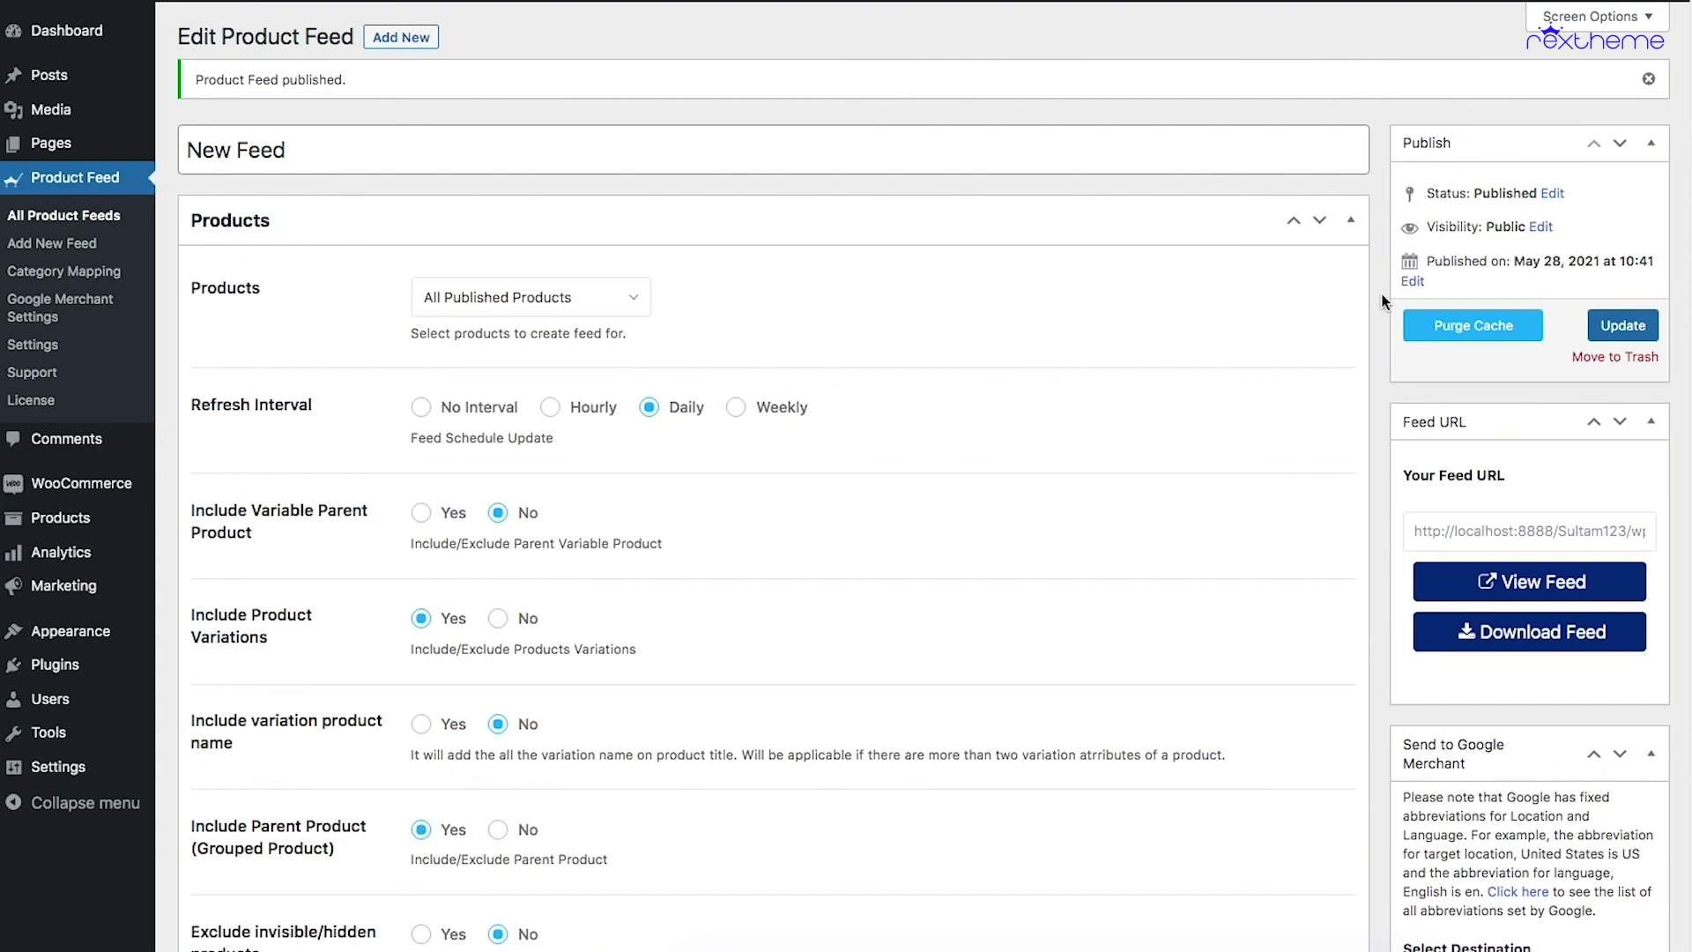
{"action": "left_click", "coordinate": [1509, 585]}
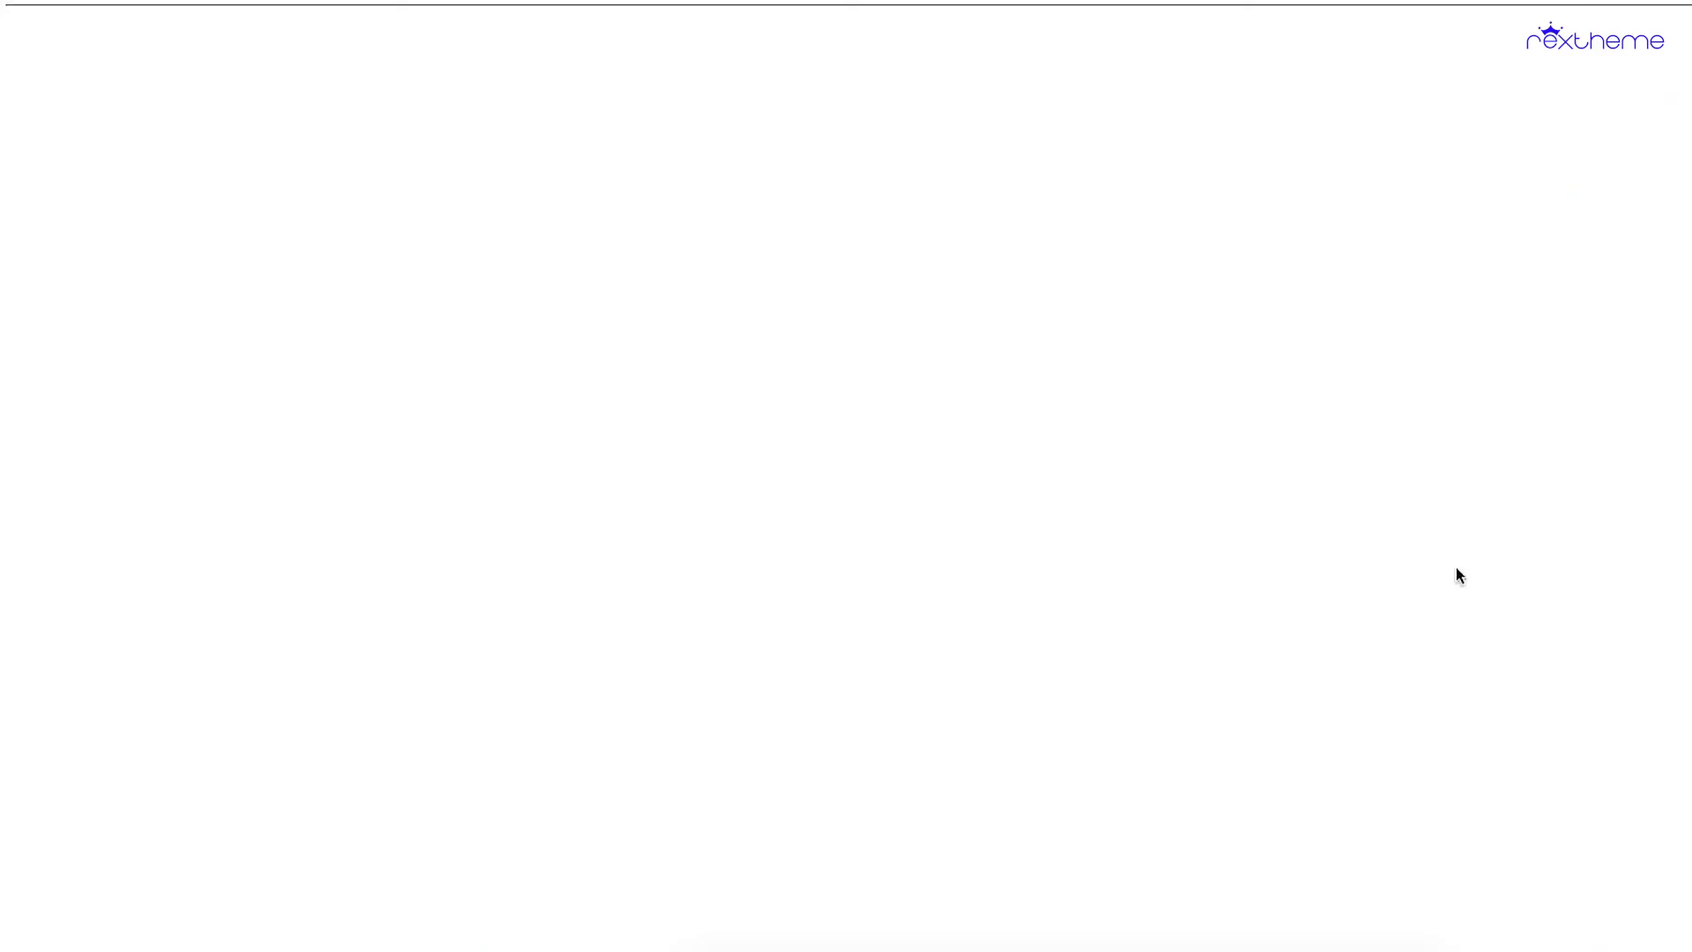
{"action": "scroll", "coordinate": [521, 291], "scroll_direction": "down", "scroll_amount": 20}
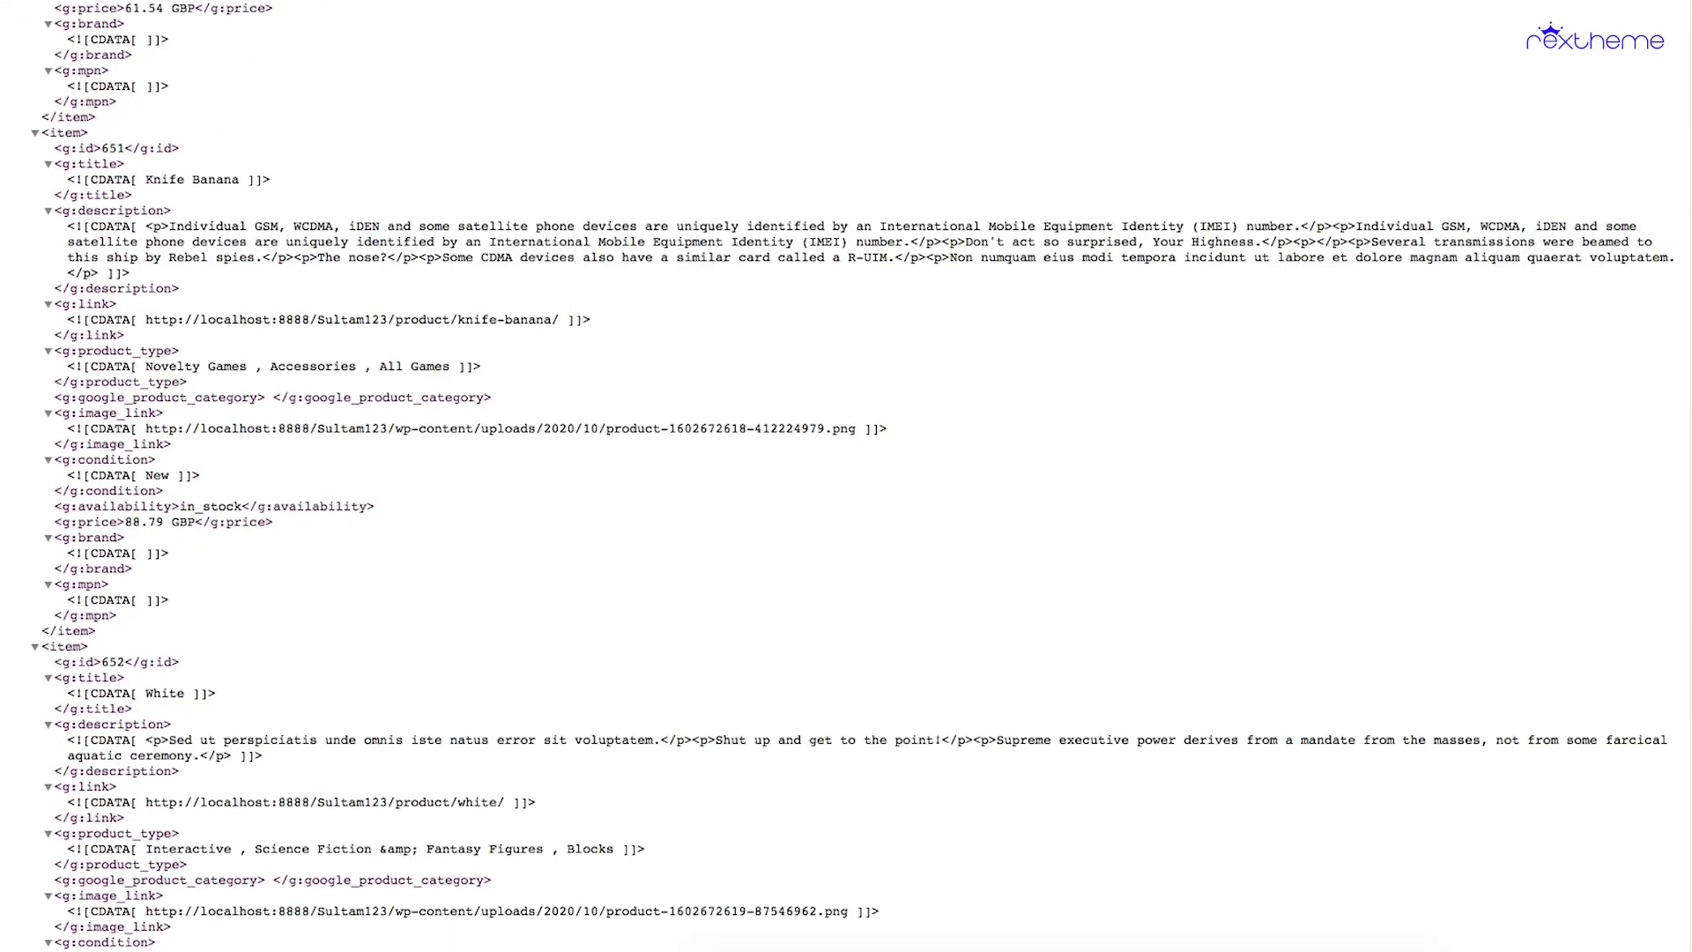
{"action": "key", "text": "super+w"}
{"action": "left_click", "coordinate": [1527, 529]}
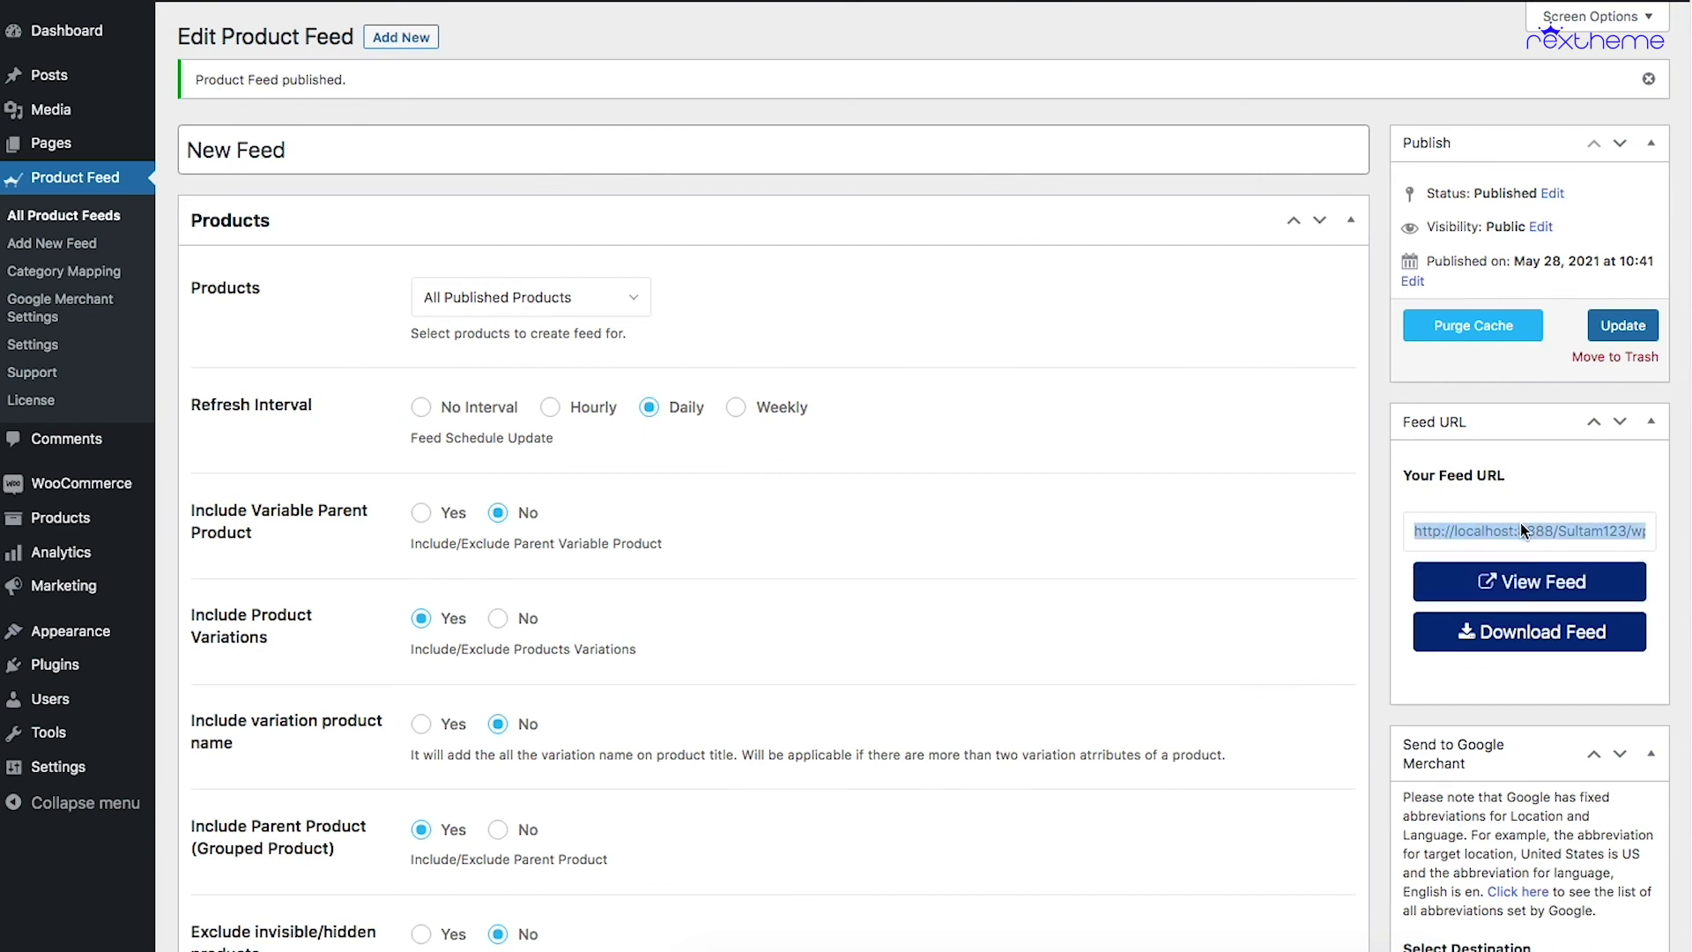
{"action": "left_click", "coordinate": [1381, 523]}
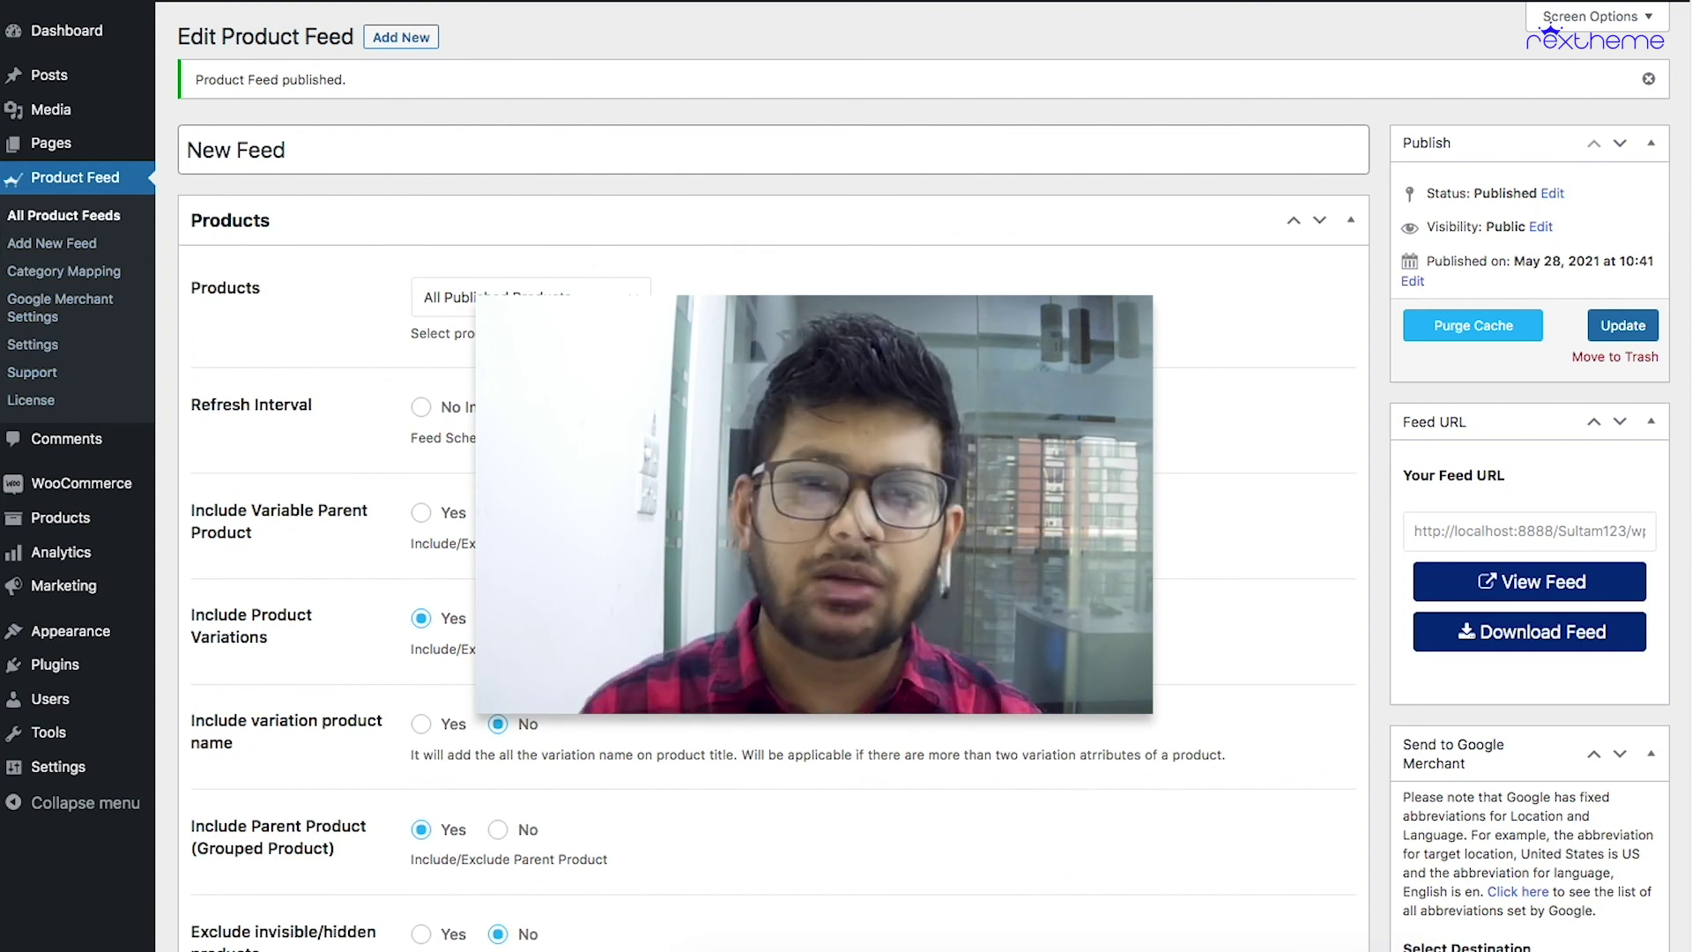
{"action": "left_click", "coordinate": [1021, 288]}
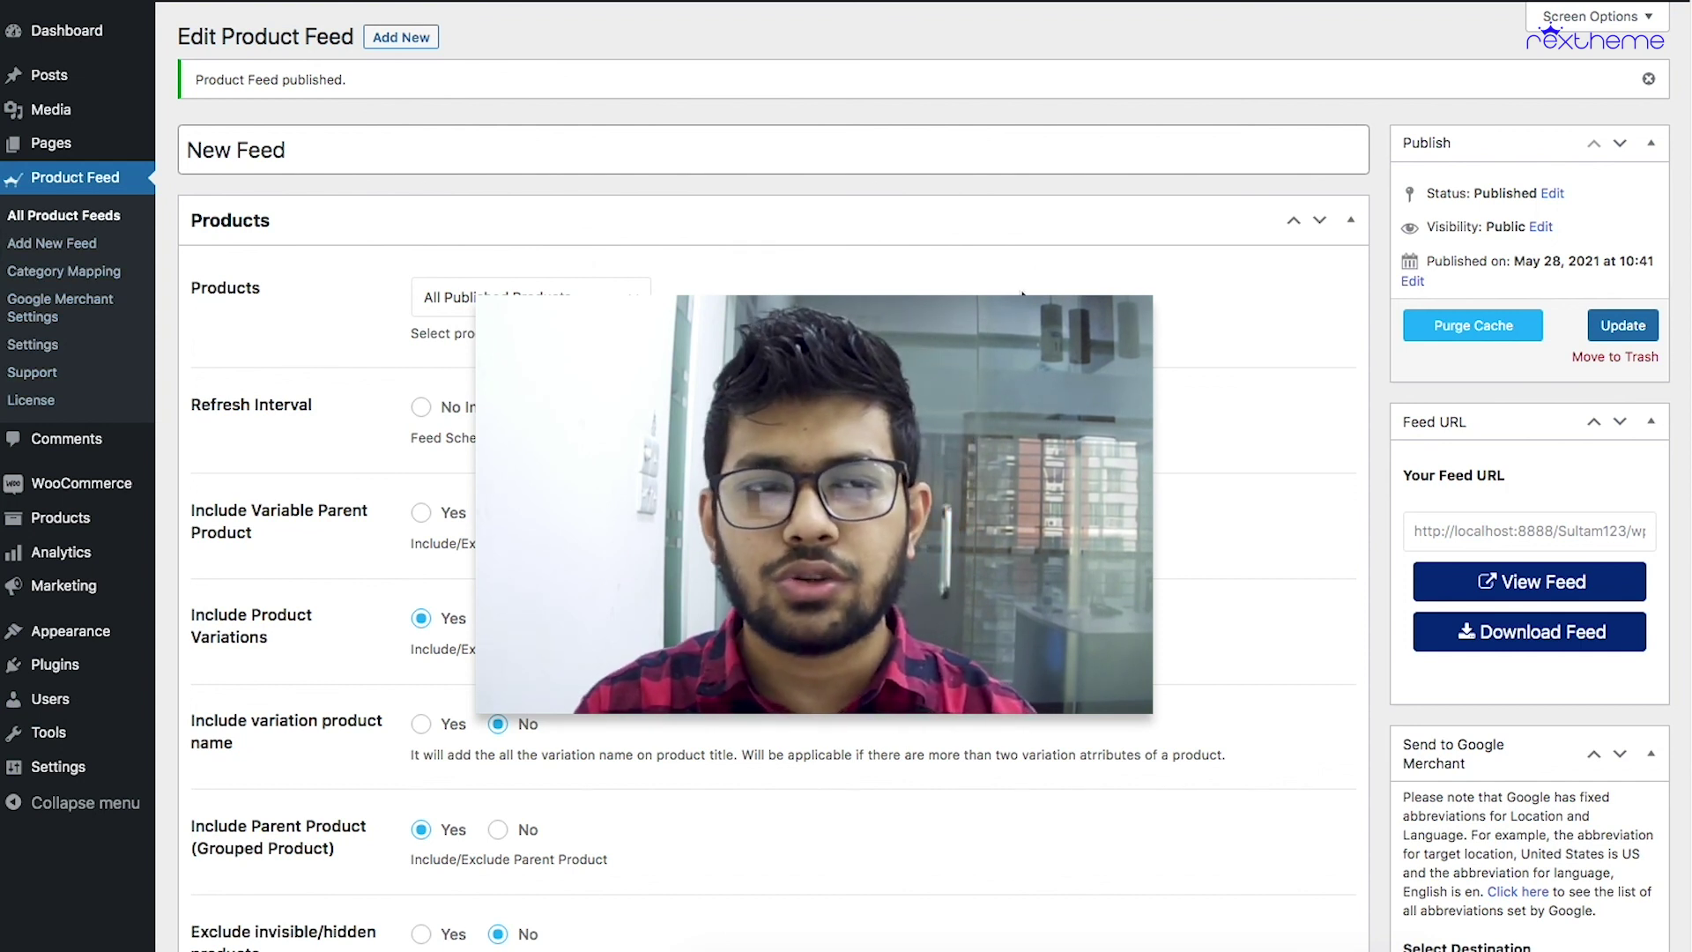